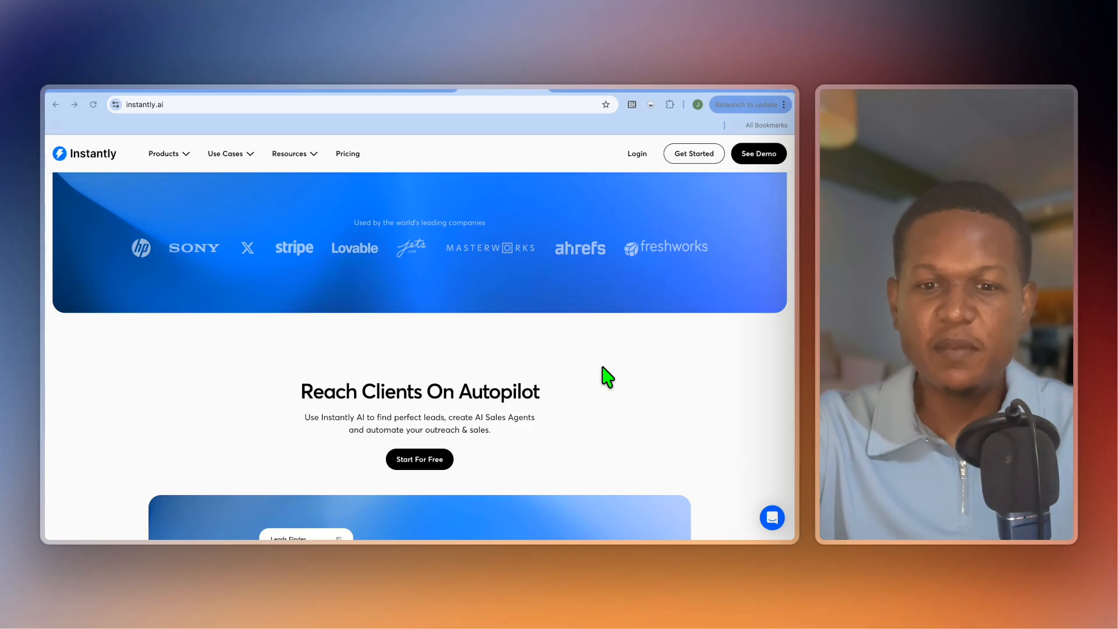
Look through the Instantly home page sections on reaching clients, automating outreach and AI workflows.
{"action": "scroll", "coordinate": [606, 378], "scroll_direction": "down", "scroll_amount": 2}
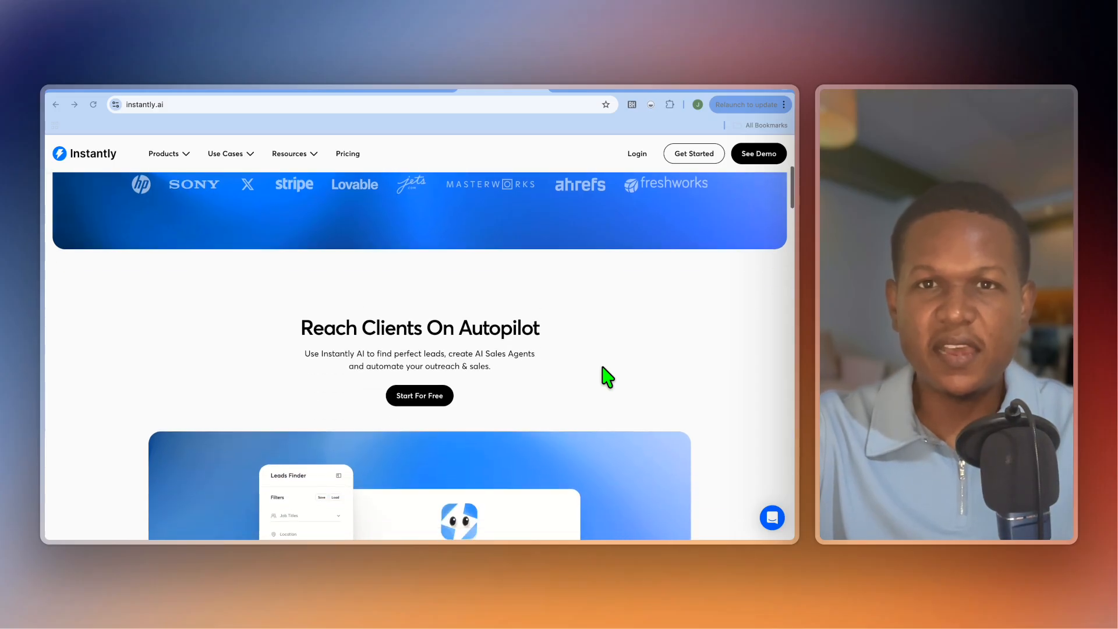
{"action": "scroll", "coordinate": [603, 370], "scroll_direction": "down", "scroll_amount": 5}
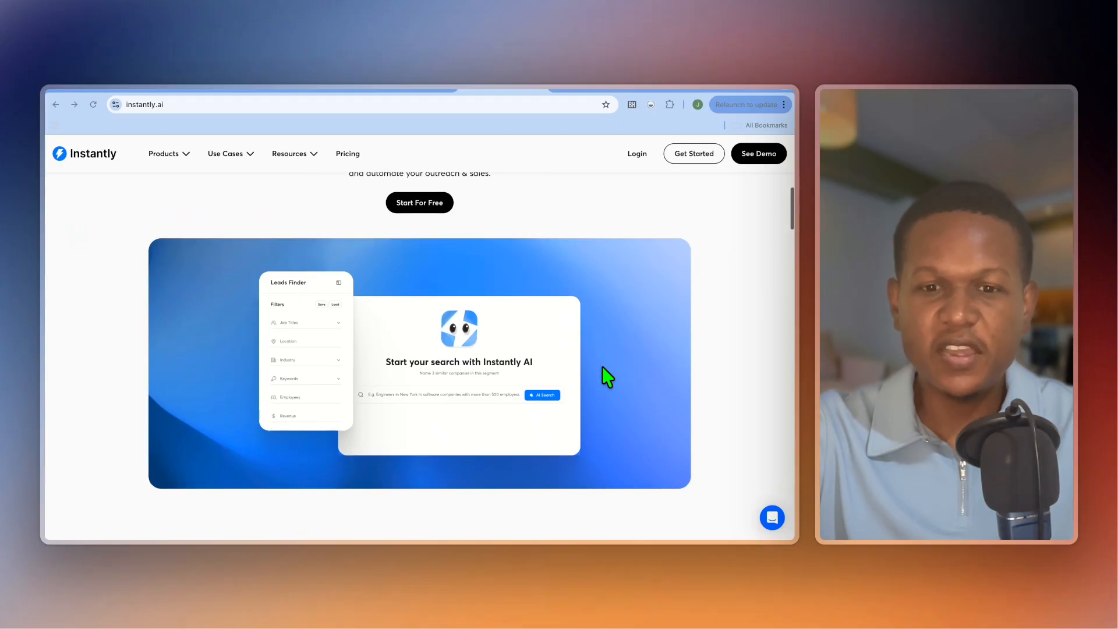
{"action": "scroll", "coordinate": [602, 366], "scroll_direction": "down", "scroll_amount": 1}
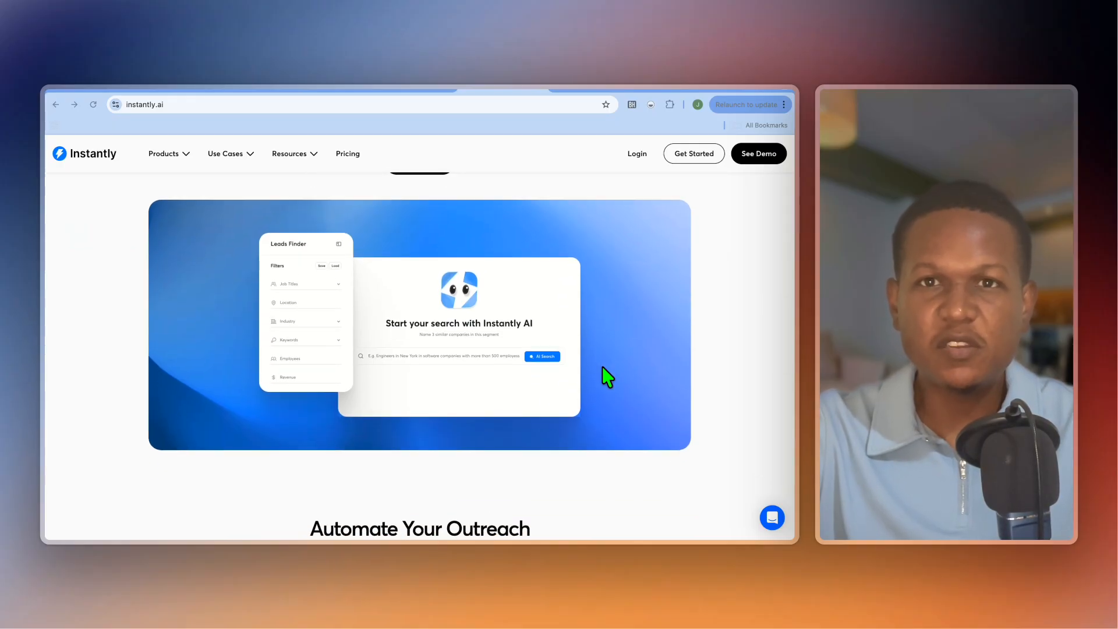
{"action": "scroll", "coordinate": [602, 366], "scroll_direction": "down", "scroll_amount": 3}
{"action": "scroll", "coordinate": [603, 367], "scroll_direction": "down", "scroll_amount": 3}
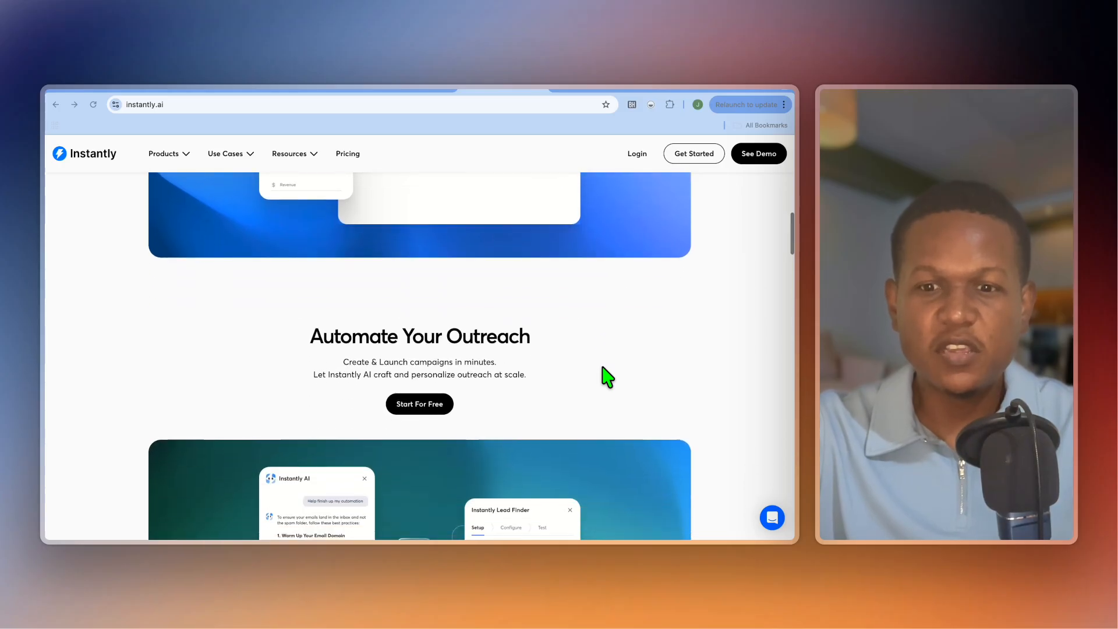
{"action": "scroll", "coordinate": [603, 367], "scroll_direction": "down", "scroll_amount": 4}
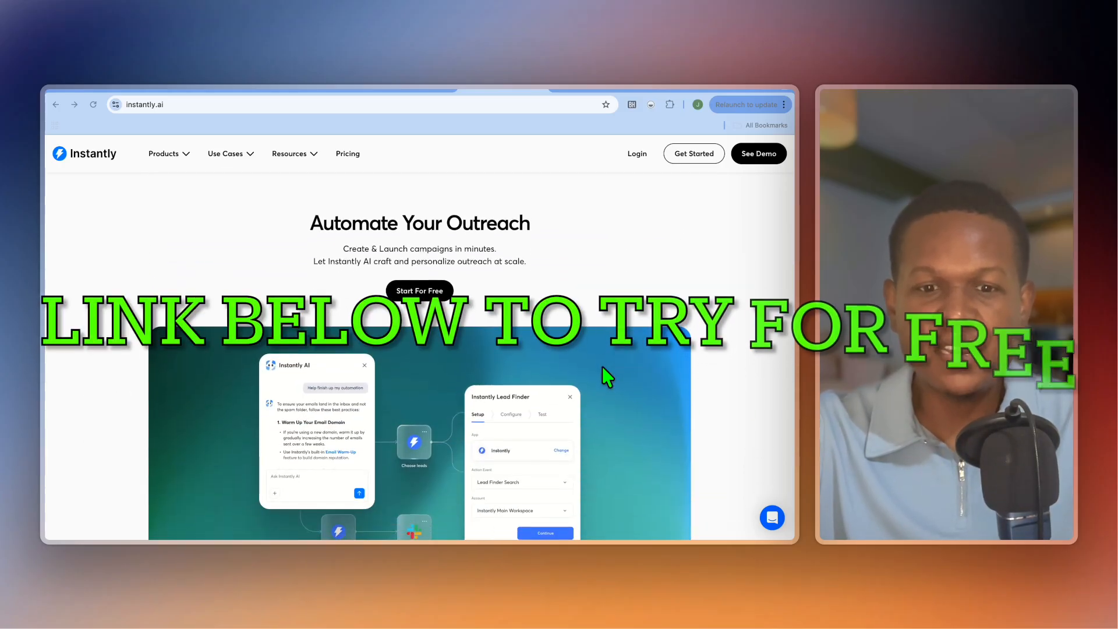
{"action": "scroll", "coordinate": [603, 365], "scroll_direction": "down", "scroll_amount": 1}
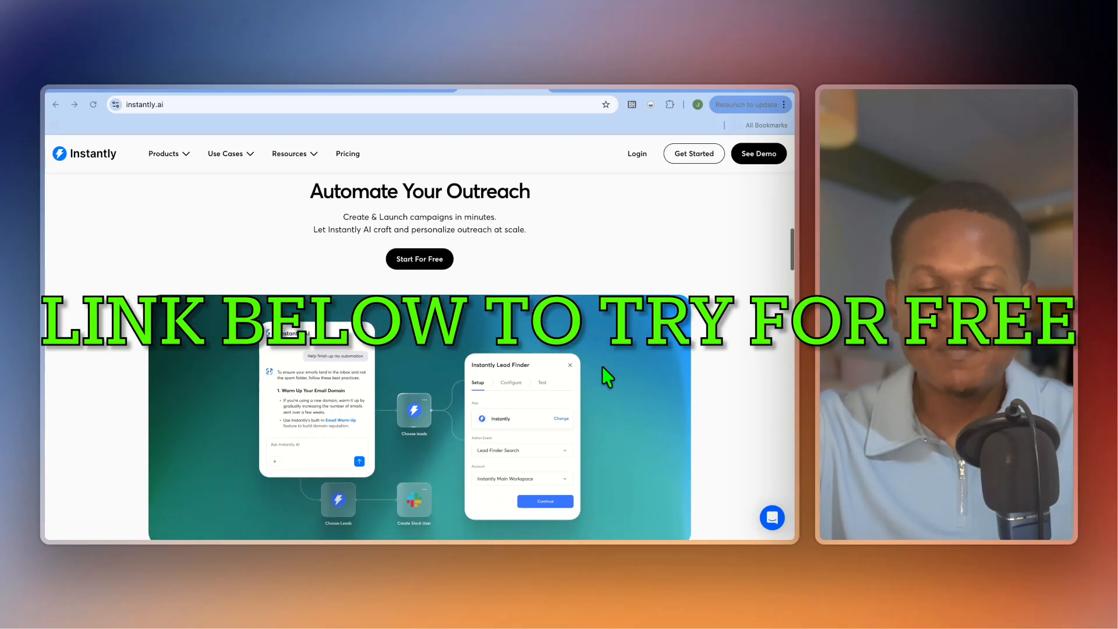
{"action": "scroll", "coordinate": [602, 366], "scroll_direction": "down", "scroll_amount": 6}
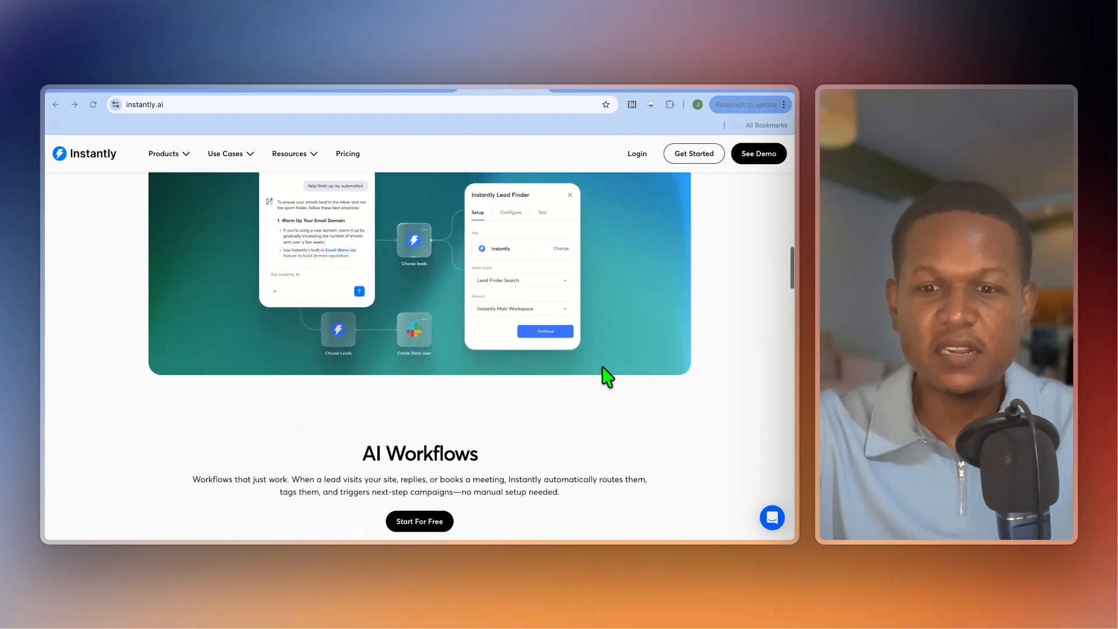
{"action": "scroll", "coordinate": [602, 366], "scroll_direction": "down", "scroll_amount": 1}
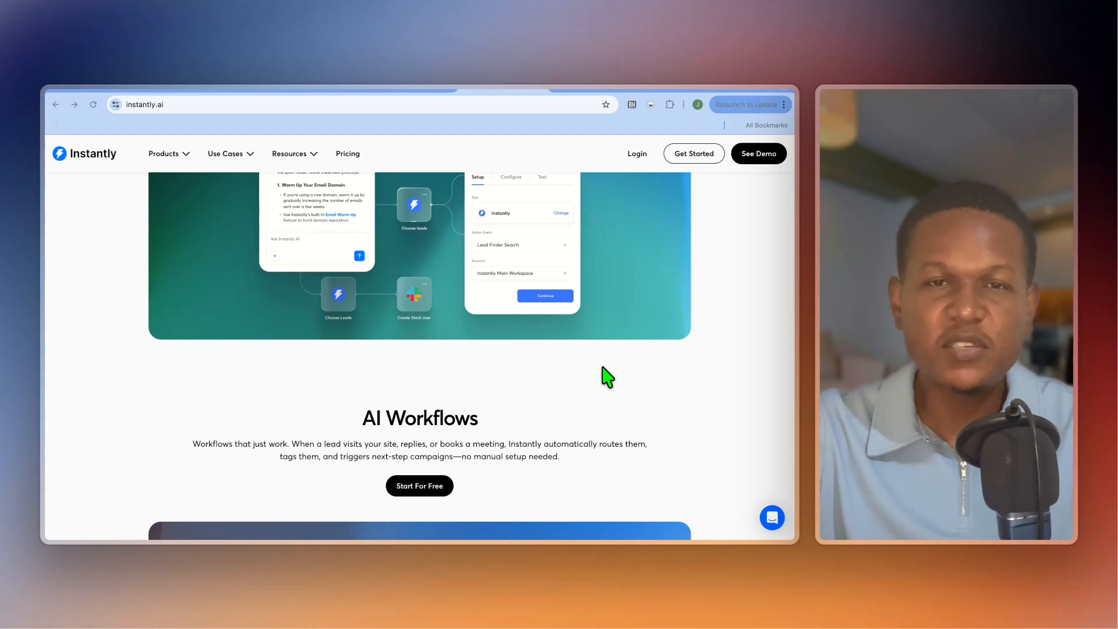
{"action": "scroll", "coordinate": [603, 366], "scroll_direction": "down", "scroll_amount": 1}
{"action": "scroll", "coordinate": [604, 368], "scroll_direction": "down", "scroll_amount": 5}
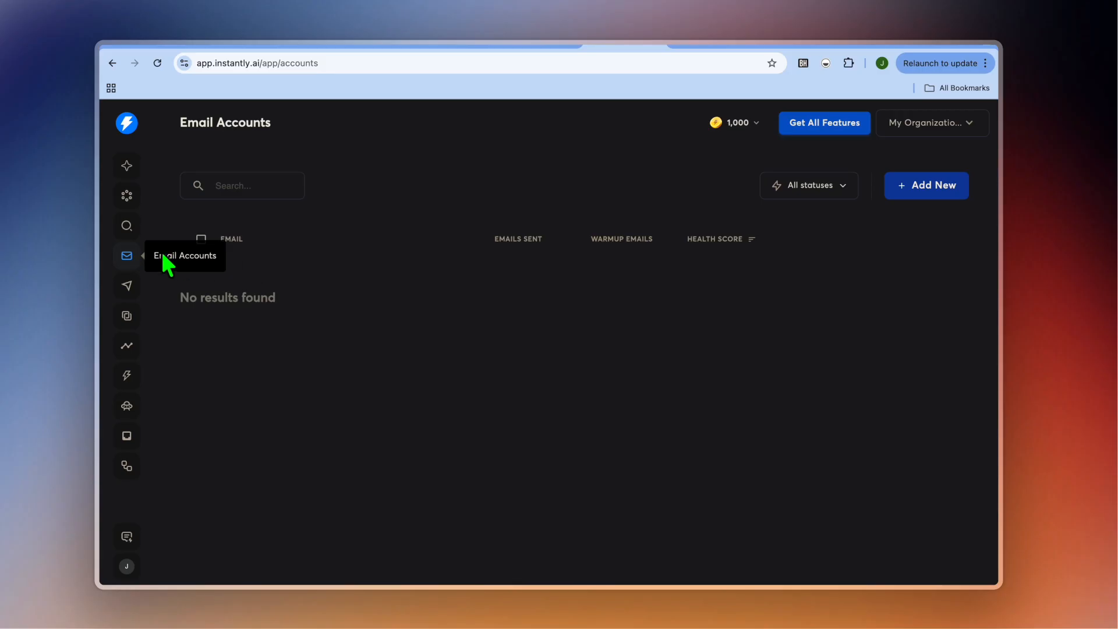
Open the SuperSearch lead finder, look over its filters and switch to the page with the prepared filtered search.
{"action": "left_click", "coordinate": [126, 228]}
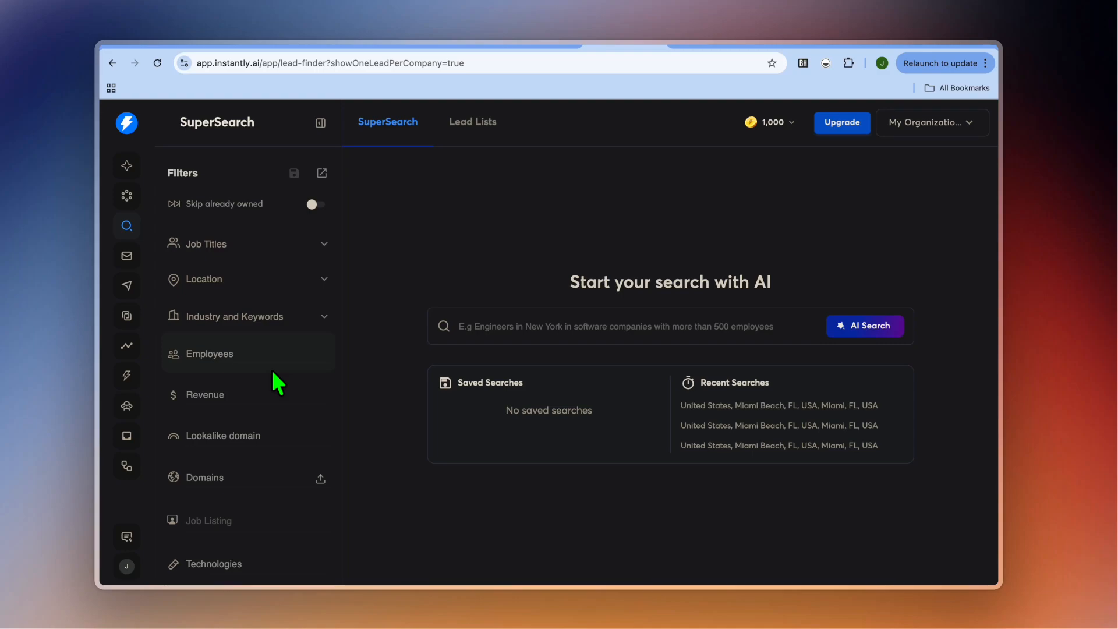
{"action": "scroll", "coordinate": [292, 431], "scroll_direction": "down", "scroll_amount": 2}
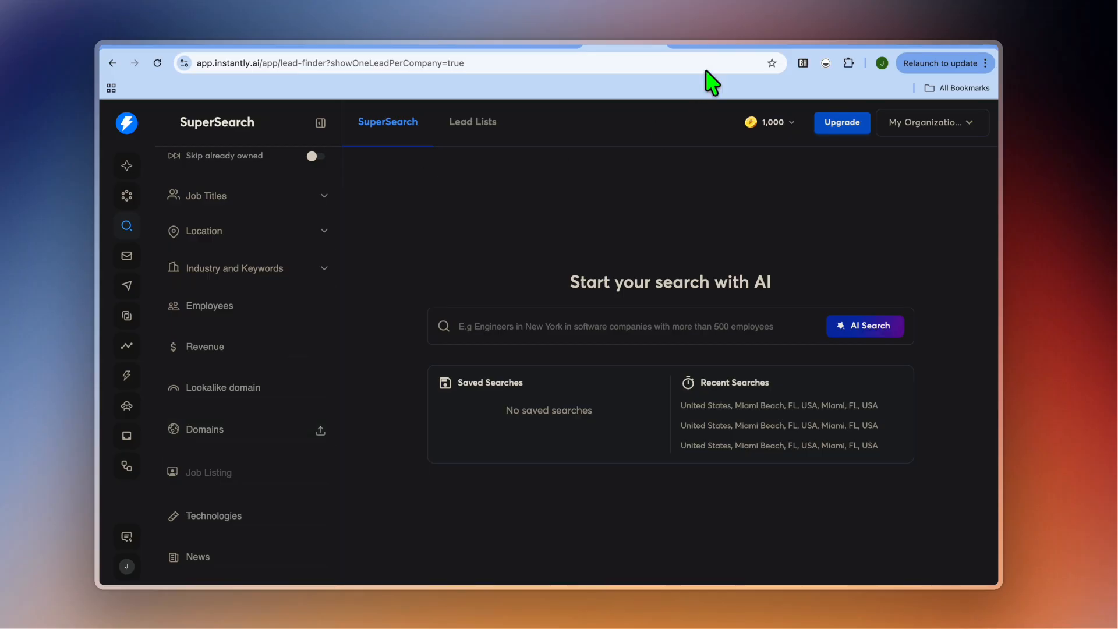
{"action": "left_click", "coordinate": [707, 47]}
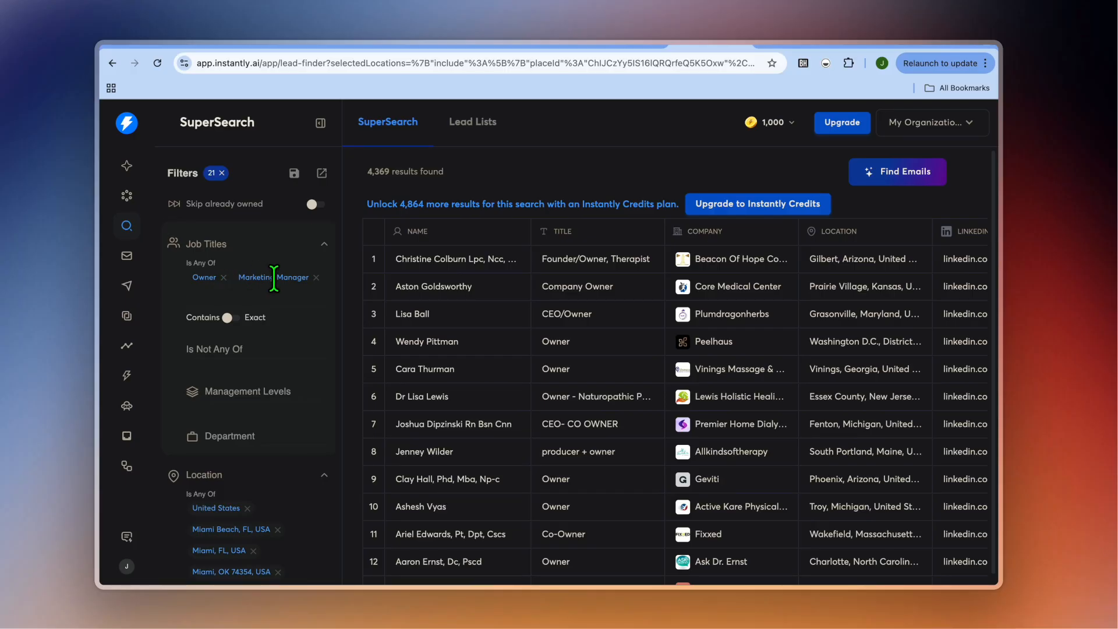
Review the job title, location and industry filters of the lead search, including the list of available industries.
{"action": "scroll", "coordinate": [302, 499], "scroll_direction": "down", "scroll_amount": 2}
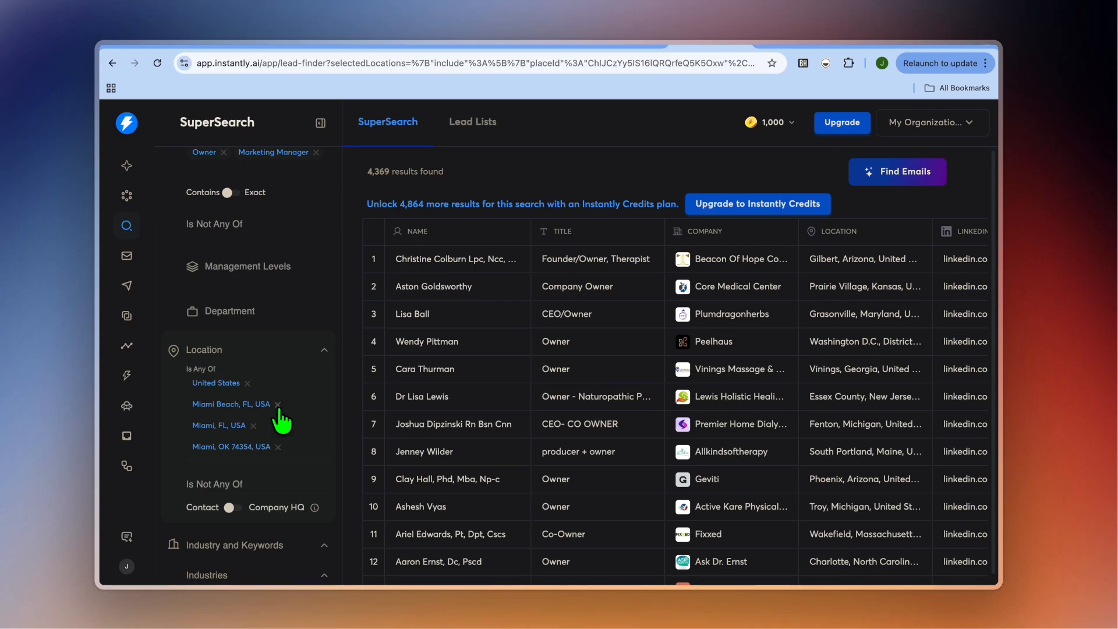
{"action": "scroll", "coordinate": [290, 406], "scroll_direction": "down", "scroll_amount": 1}
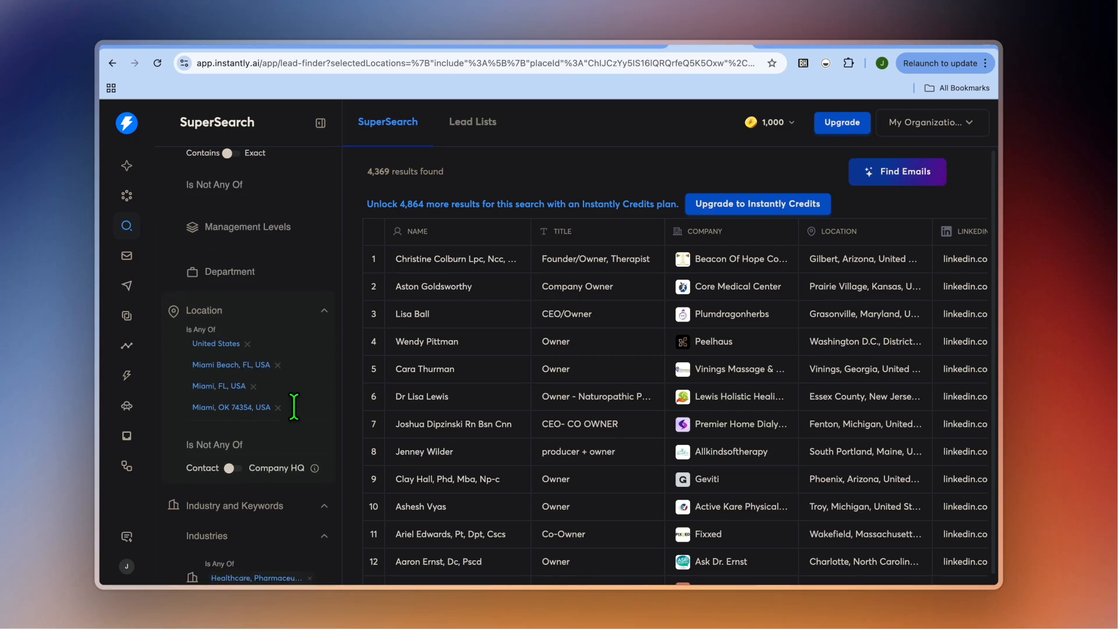
{"action": "scroll", "coordinate": [308, 443], "scroll_direction": "down", "scroll_amount": 4}
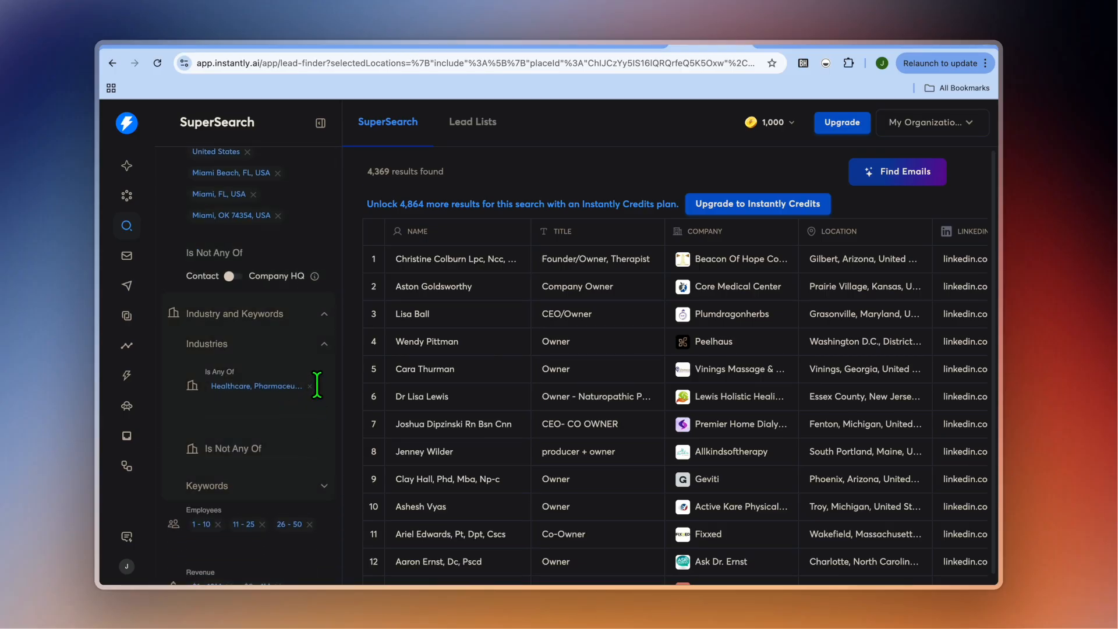
{"action": "left_click", "coordinate": [257, 344]}
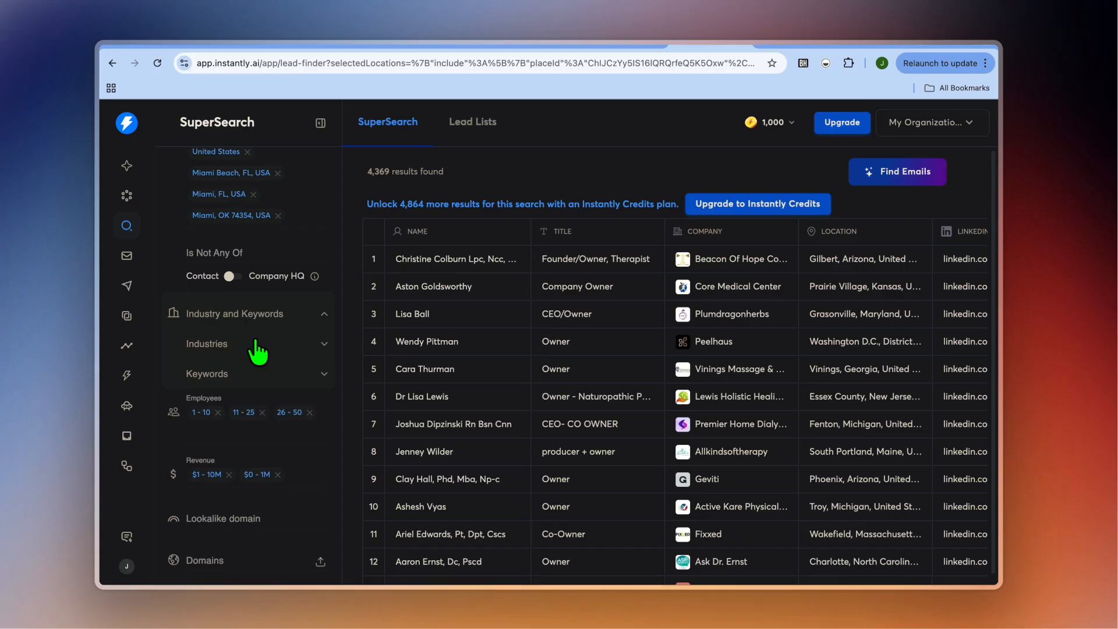
{"action": "left_click", "coordinate": [257, 345]}
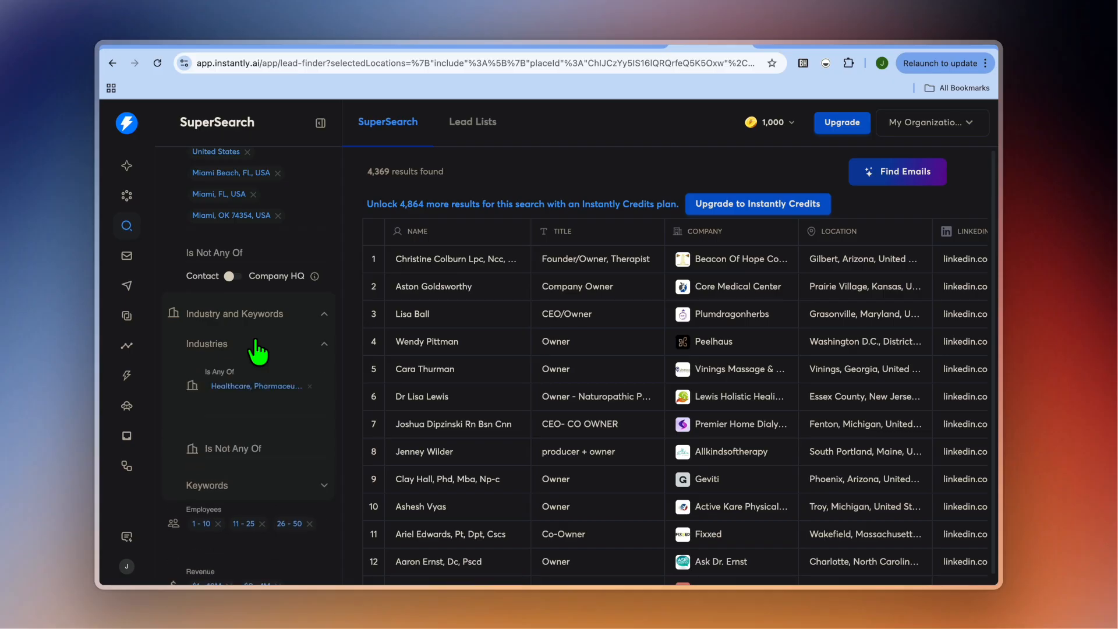
{"action": "left_click", "coordinate": [242, 389]}
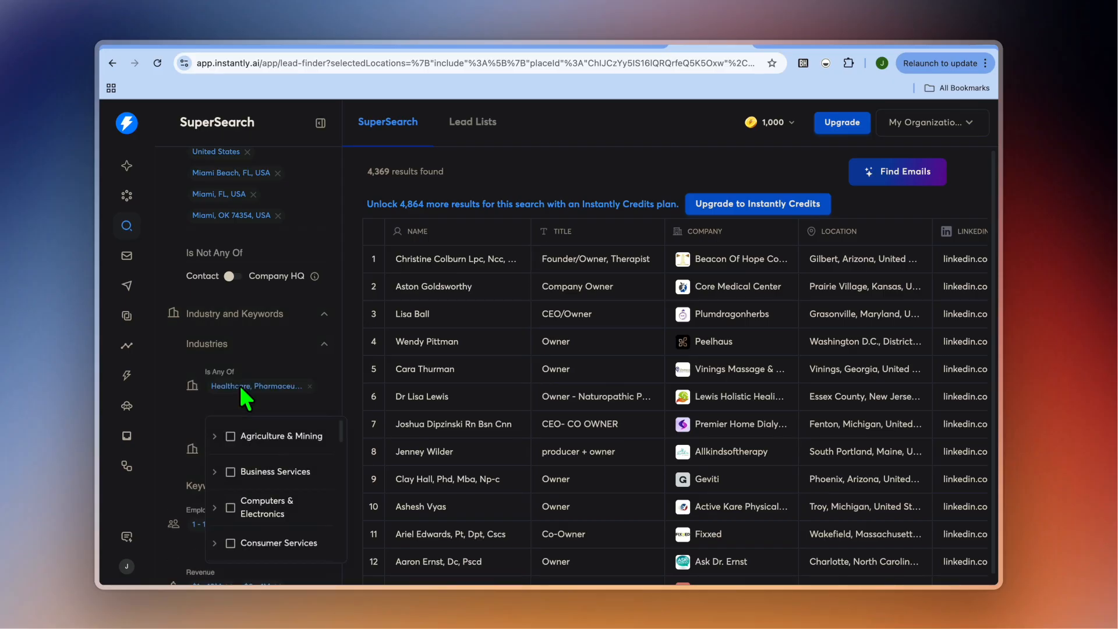
{"action": "left_click", "coordinate": [270, 405]}
Review the employee, revenue and technology filters, the remaining filter options and the number of leads found.
{"action": "scroll", "coordinate": [269, 403], "scroll_direction": "down", "scroll_amount": 5}
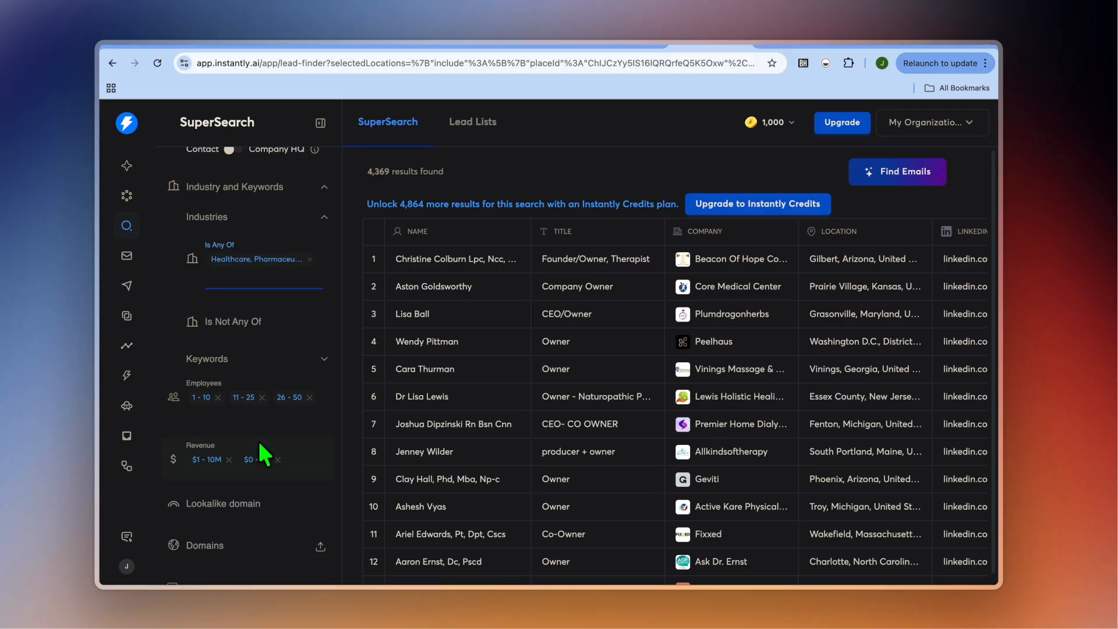
{"action": "scroll", "coordinate": [263, 452], "scroll_direction": "down", "scroll_amount": 5}
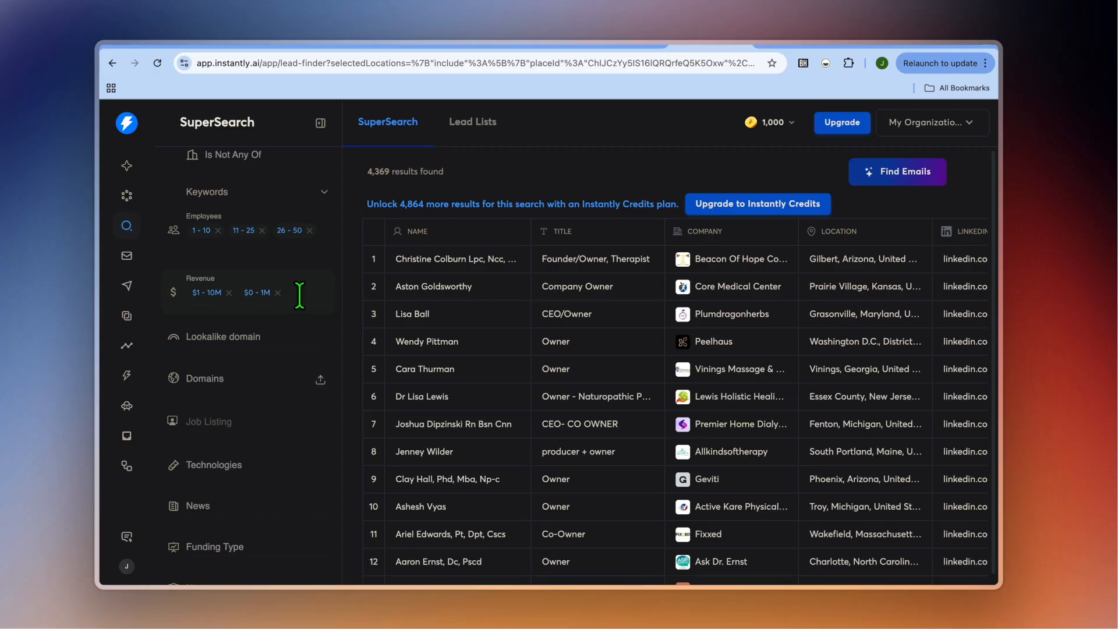
{"action": "scroll", "coordinate": [270, 365], "scroll_direction": "down", "scroll_amount": 4}
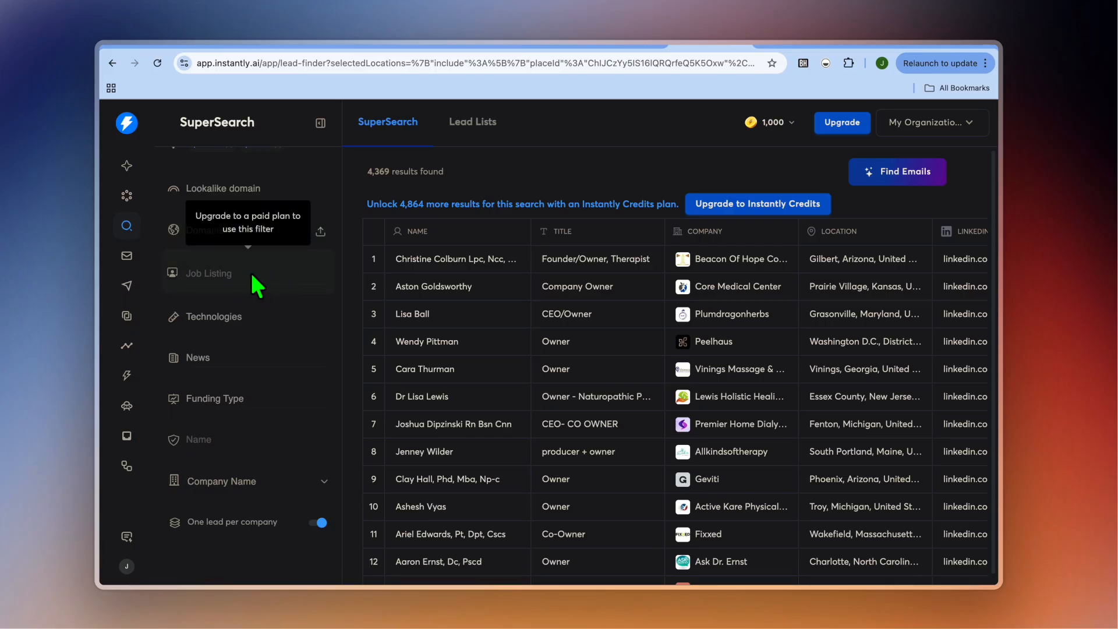
{"action": "left_click", "coordinate": [266, 315]}
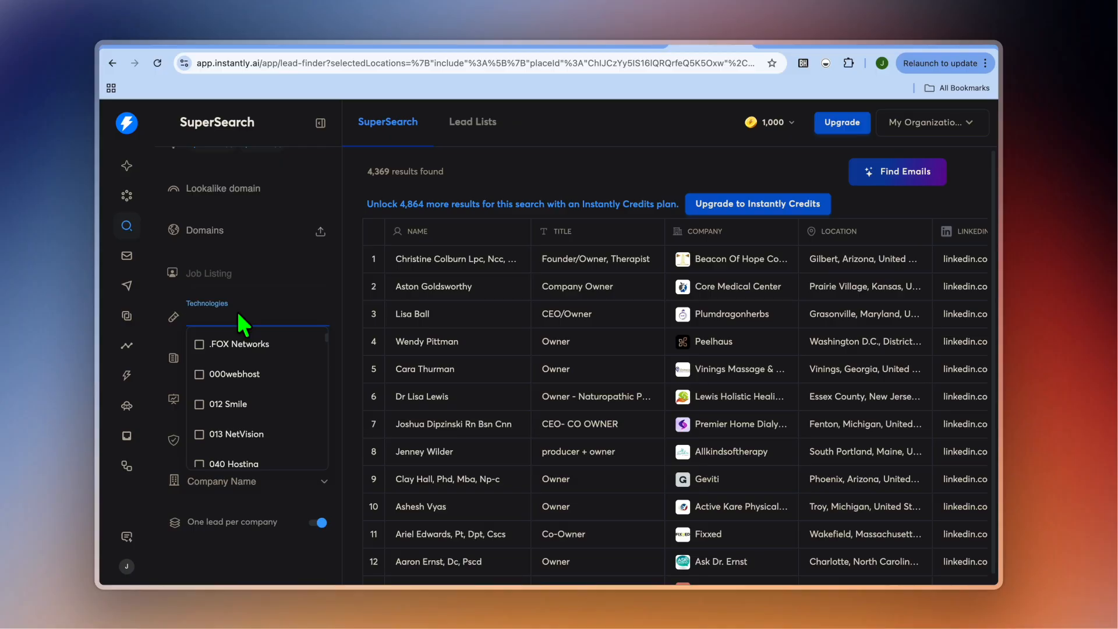
{"action": "left_click", "coordinate": [337, 390]}
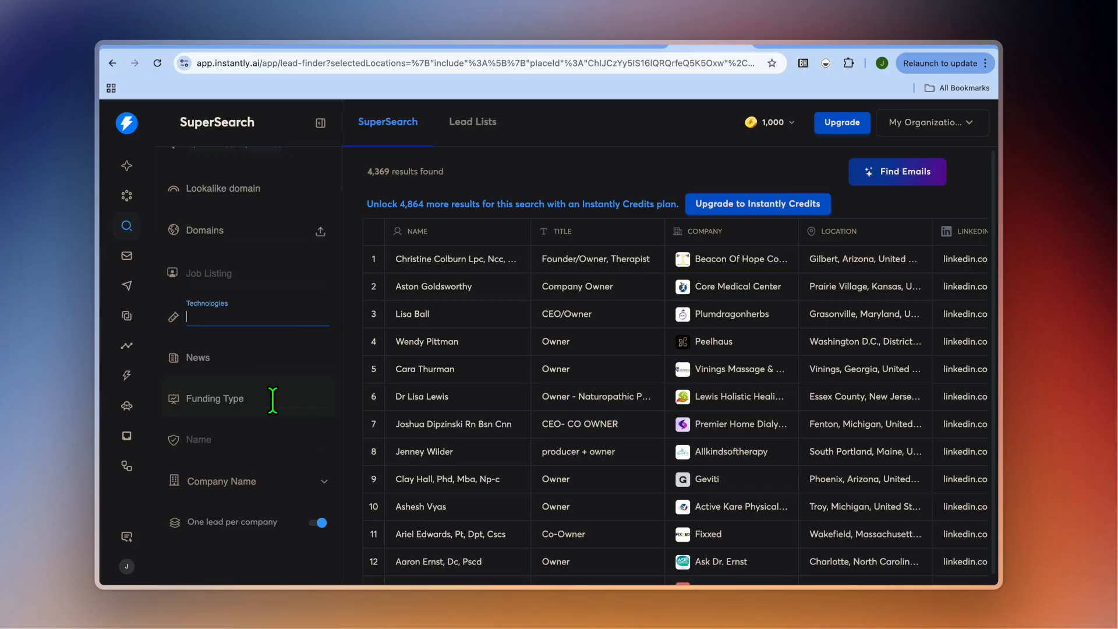
{"action": "scroll", "coordinate": [273, 399], "scroll_direction": "down", "scroll_amount": 2}
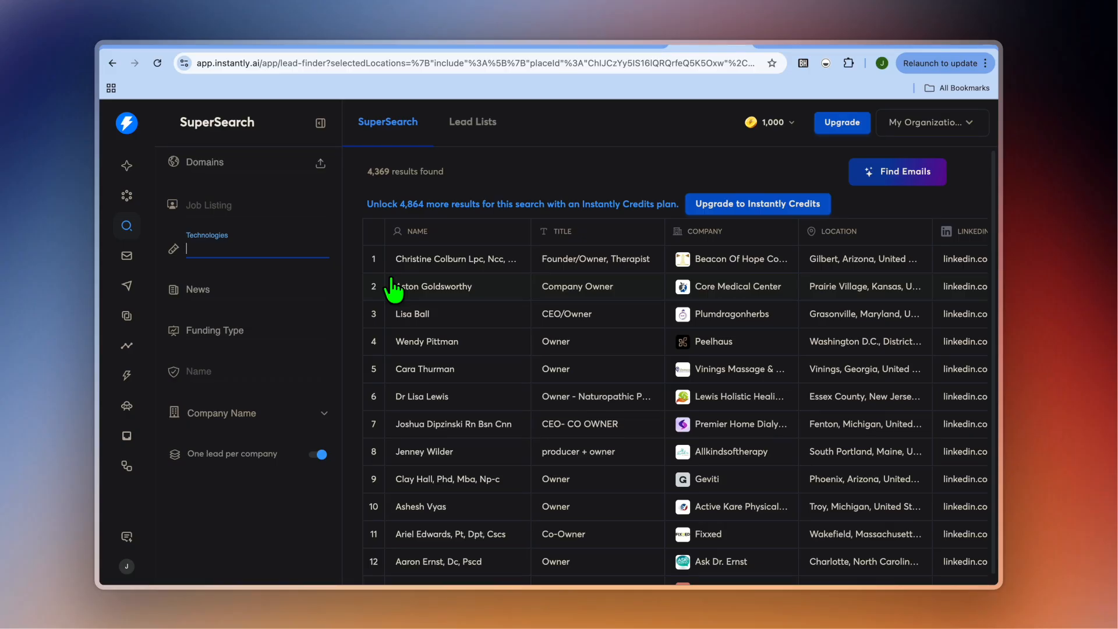
{"action": "double_click", "coordinate": [388, 173]}
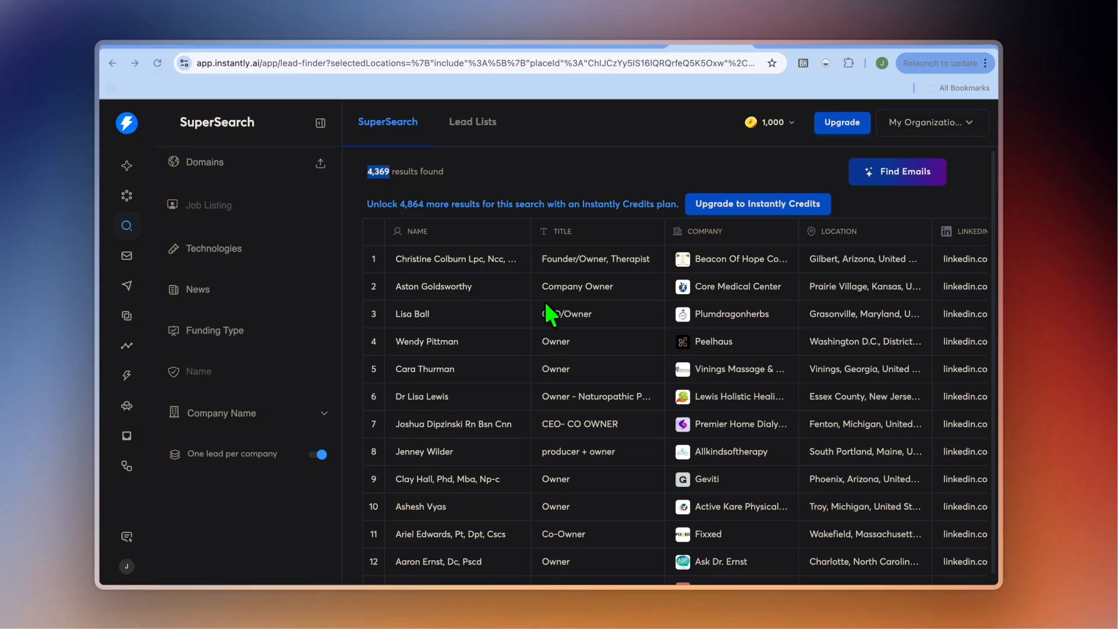
Find emails for the first 25 leads with work email and fully enriched profile enabled, saving them to a new list.
{"action": "left_click", "coordinate": [905, 175]}
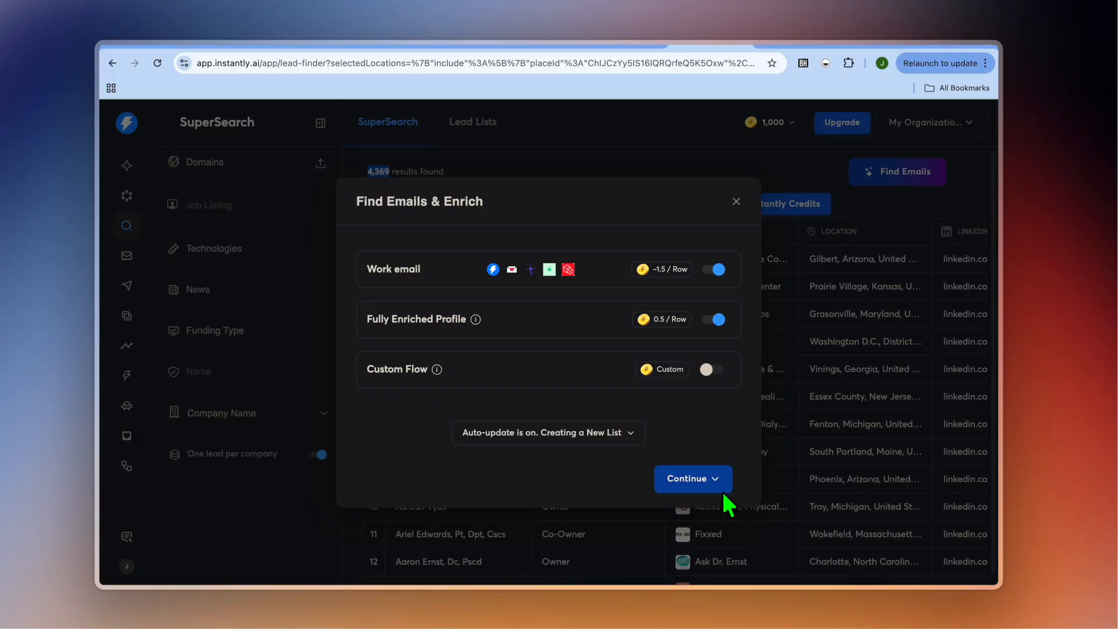
{"action": "left_click", "coordinate": [714, 477]}
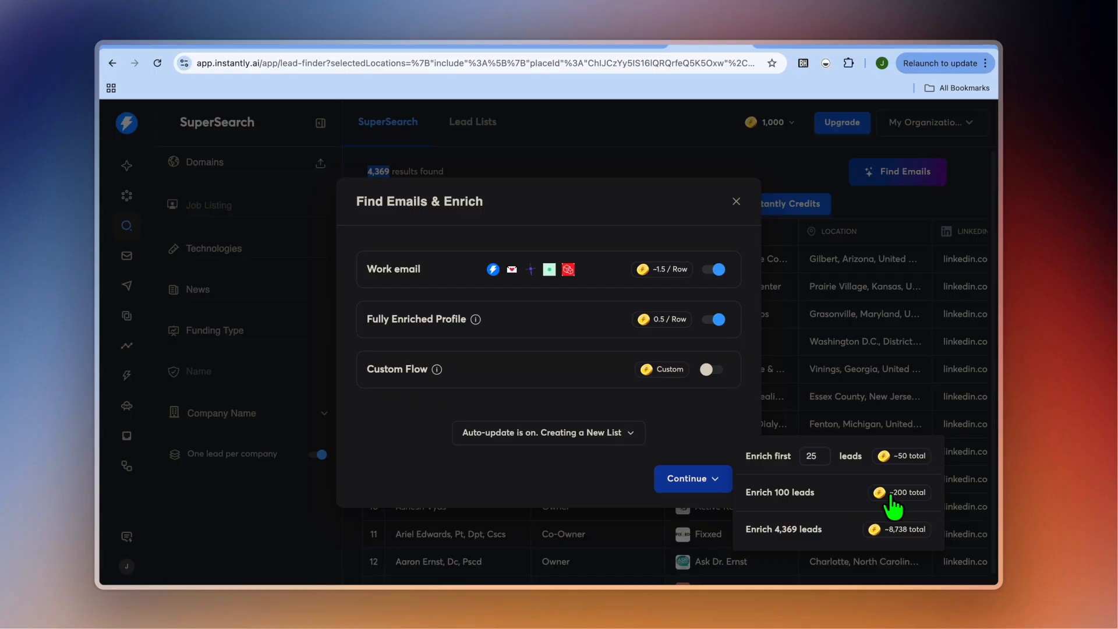
{"action": "left_click", "coordinate": [885, 455]}
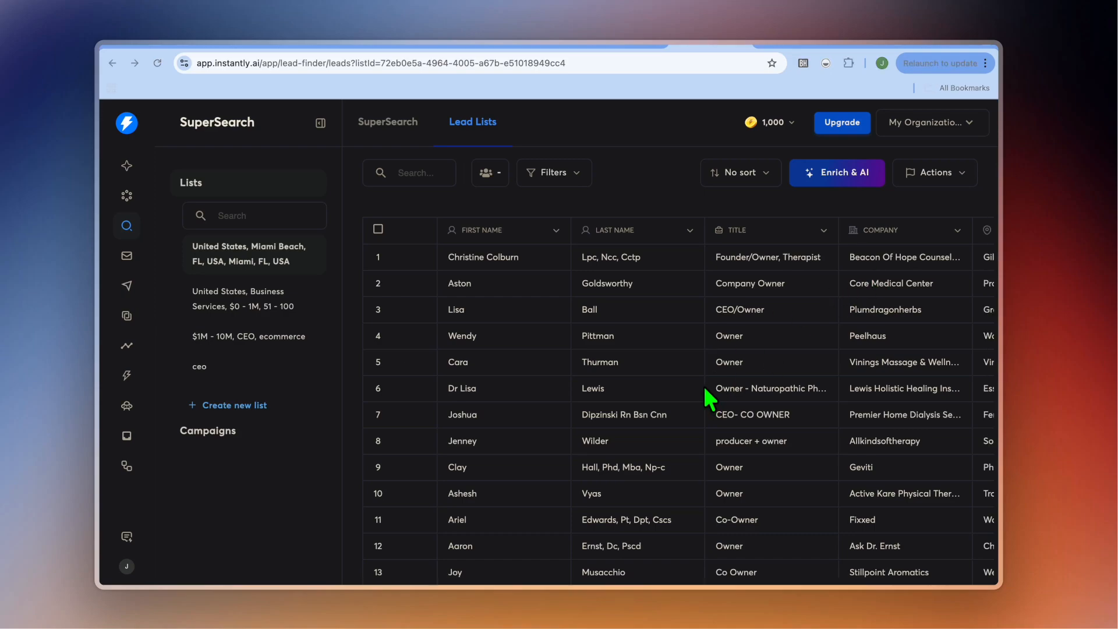
Examine the enriched lead list's contact columns, including LinkedIn, work email and email validation.
{"action": "scroll", "coordinate": [711, 361], "scroll_direction": "right", "scroll_amount": 2}
{"action": "scroll", "coordinate": [712, 361], "scroll_direction": "left", "scroll_amount": 2}
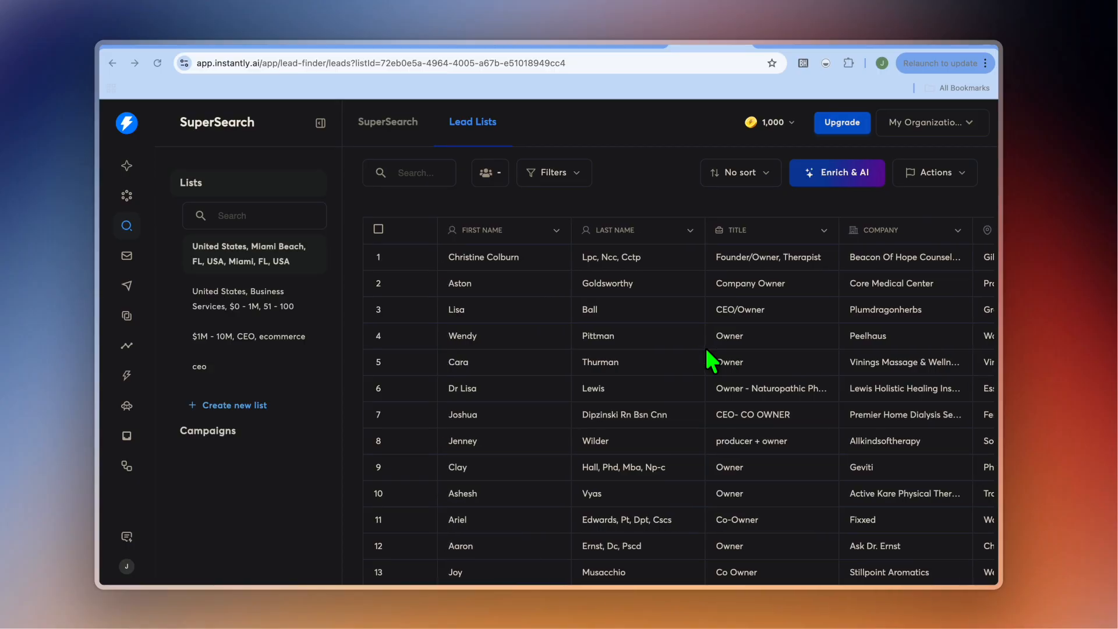
{"action": "scroll", "coordinate": [710, 361], "scroll_direction": "right", "scroll_amount": 10}
{"action": "scroll", "coordinate": [710, 362], "scroll_direction": "right", "scroll_amount": 3}
{"action": "scroll", "coordinate": [711, 362], "scroll_direction": "right", "scroll_amount": 11}
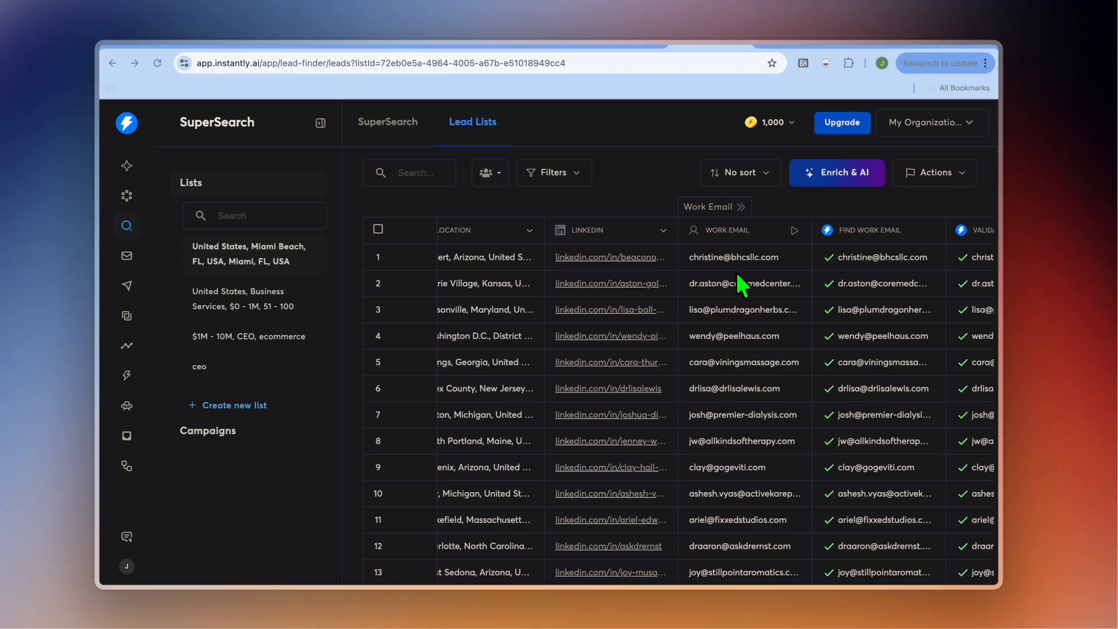
{"action": "scroll", "coordinate": [749, 406], "scroll_direction": "right", "scroll_amount": 3}
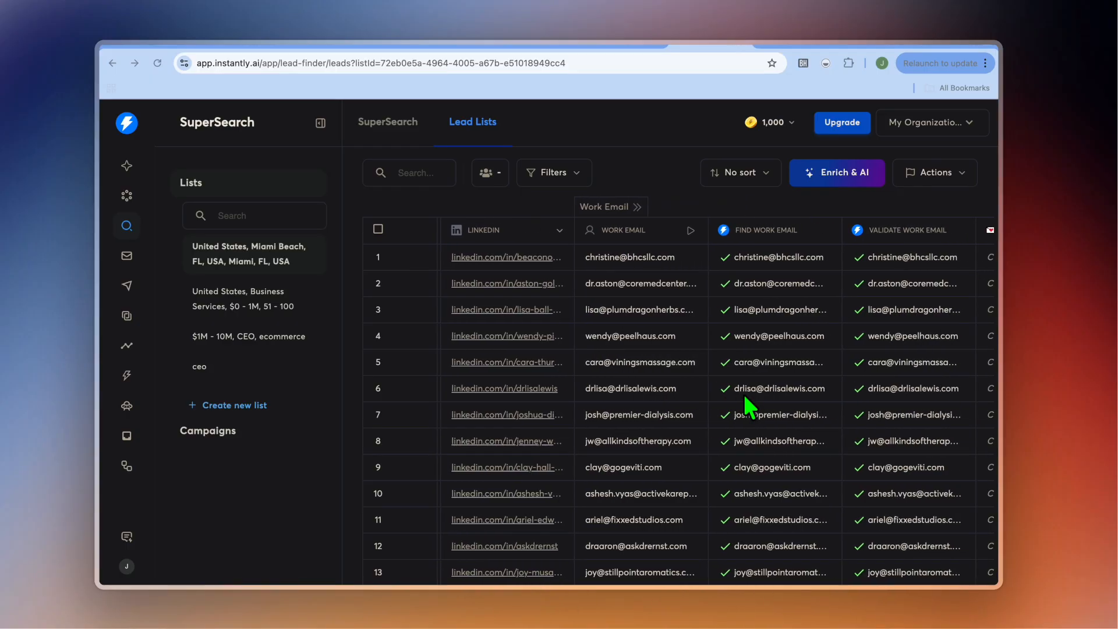
{"action": "scroll", "coordinate": [746, 396], "scroll_direction": "right", "scroll_amount": 2}
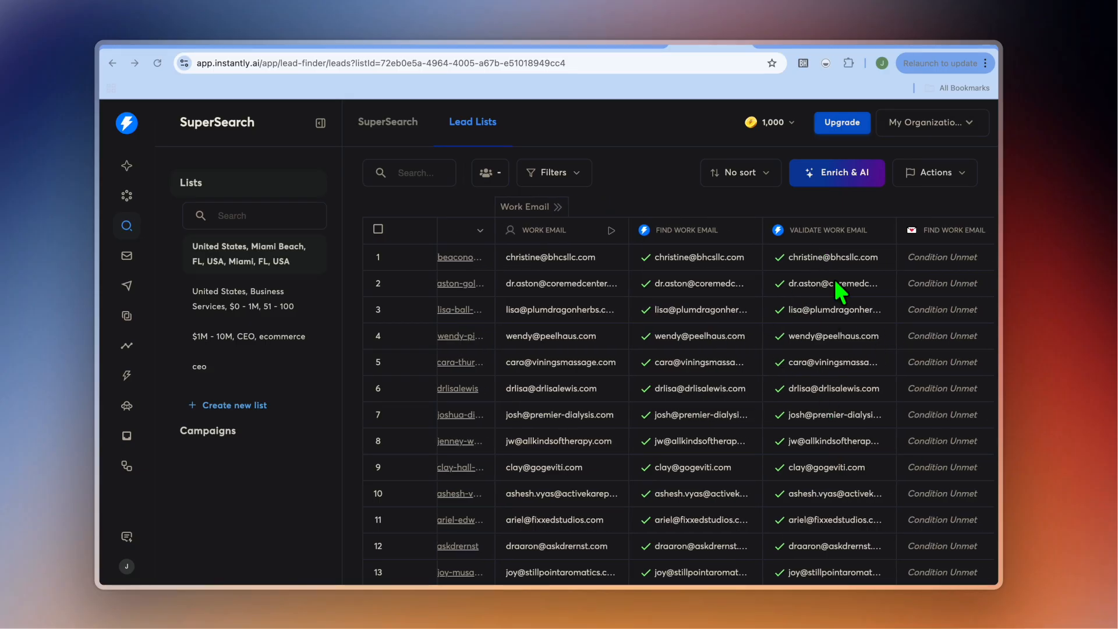
{"action": "scroll", "coordinate": [624, 298], "scroll_direction": "left", "scroll_amount": 6}
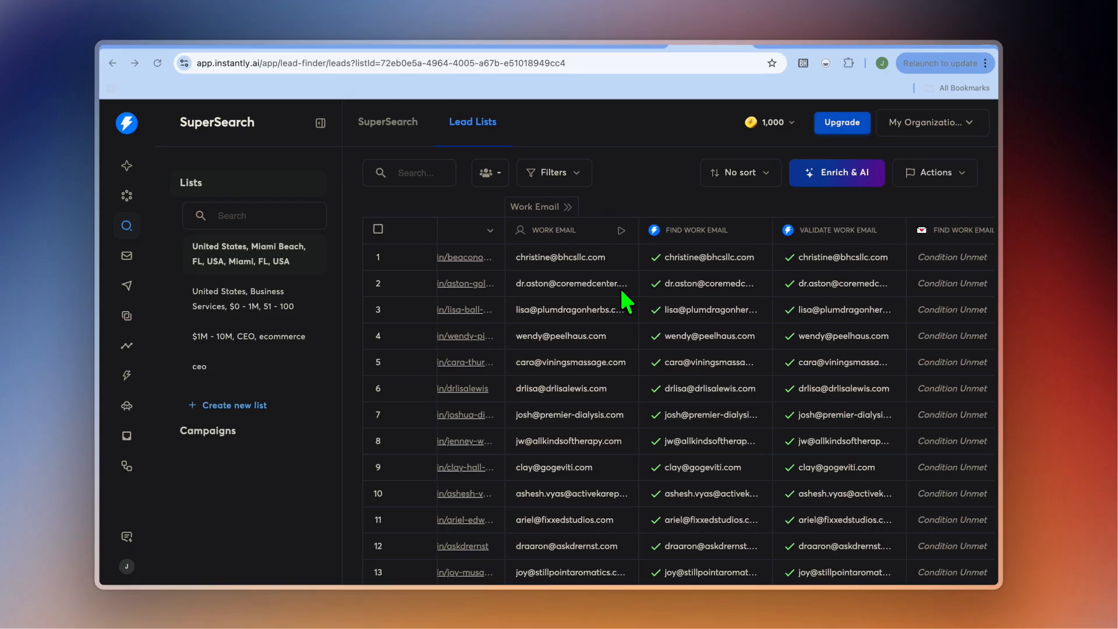
{"action": "left_click", "coordinate": [378, 228]}
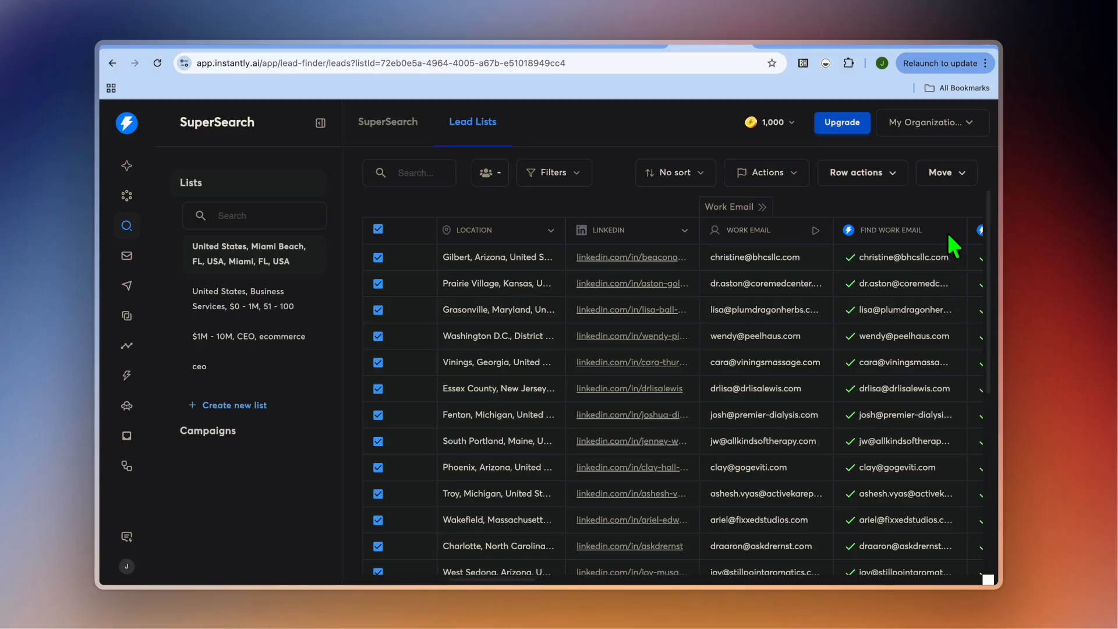
{"action": "left_click", "coordinate": [934, 170]}
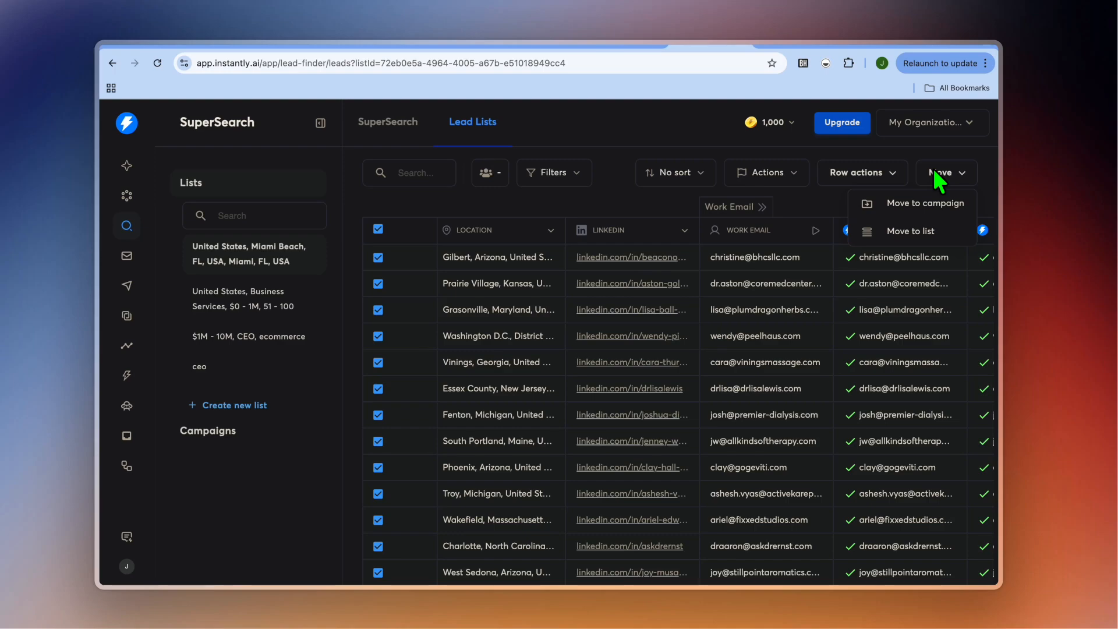
{"action": "left_click", "coordinate": [943, 204]}
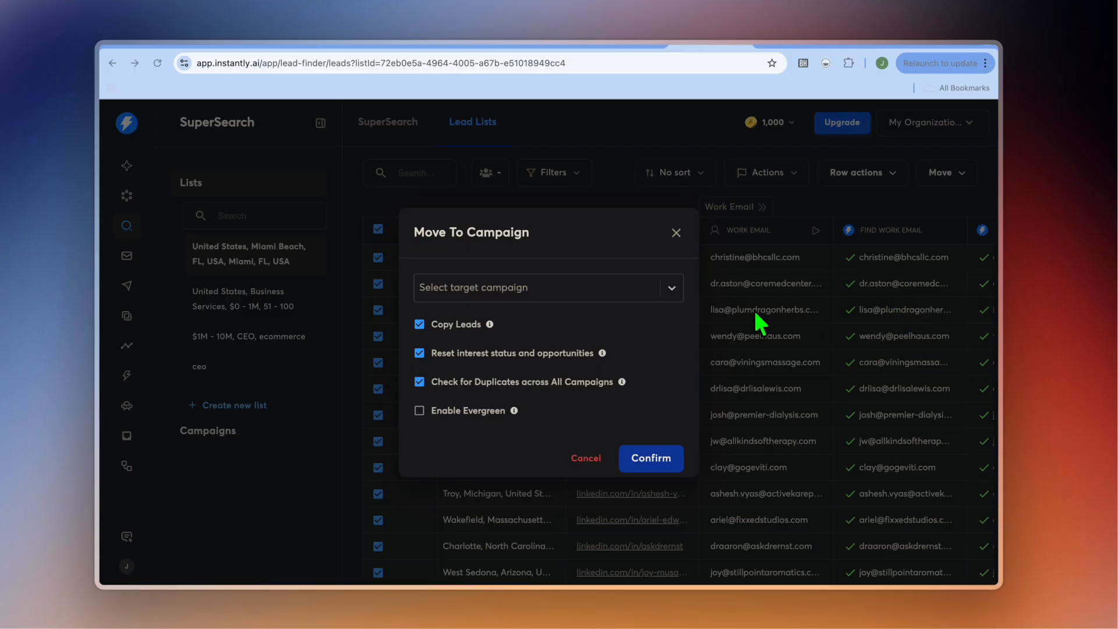
{"action": "left_click", "coordinate": [676, 291]}
{"action": "left_click", "coordinate": [671, 289]}
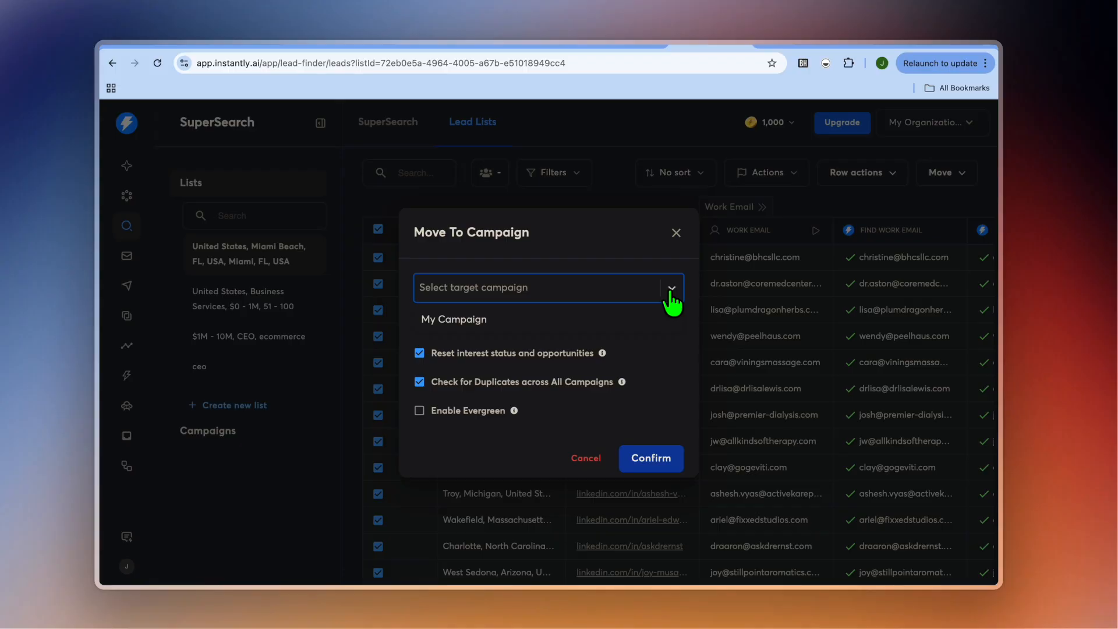
{"action": "left_click", "coordinate": [689, 366]}
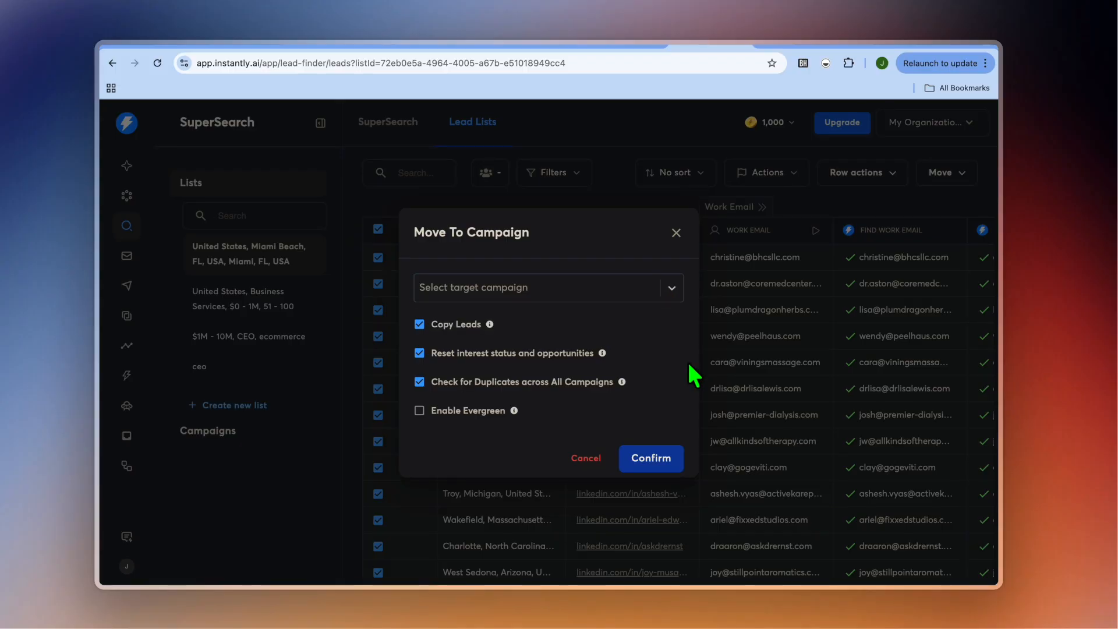
{"action": "left_click", "coordinate": [591, 461]}
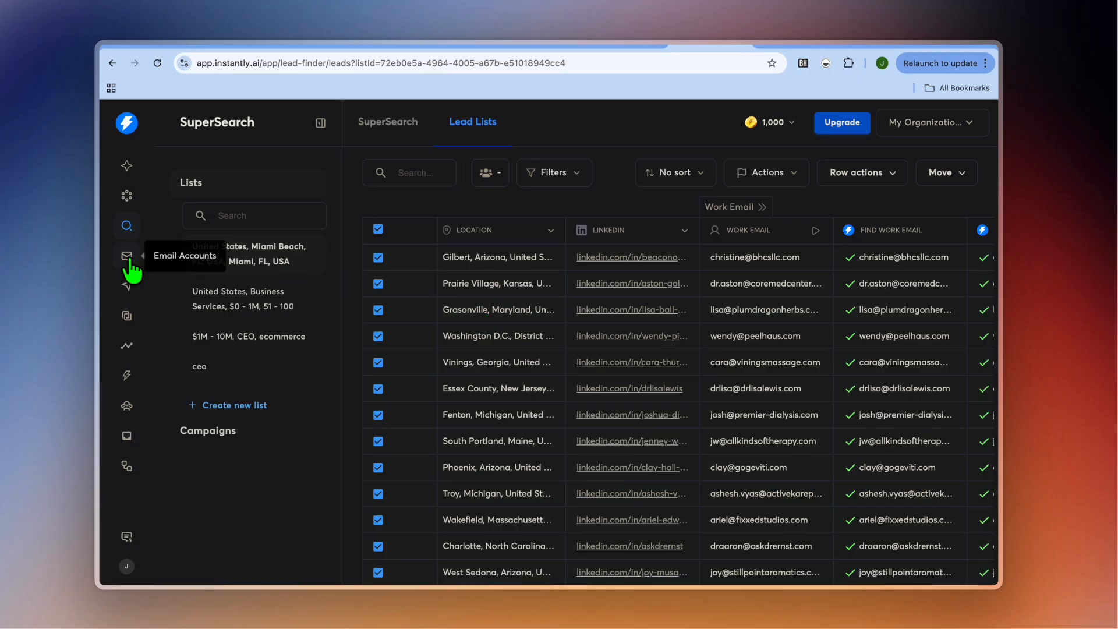
Create a new campaign named "miami spa".
{"action": "left_click", "coordinate": [130, 283]}
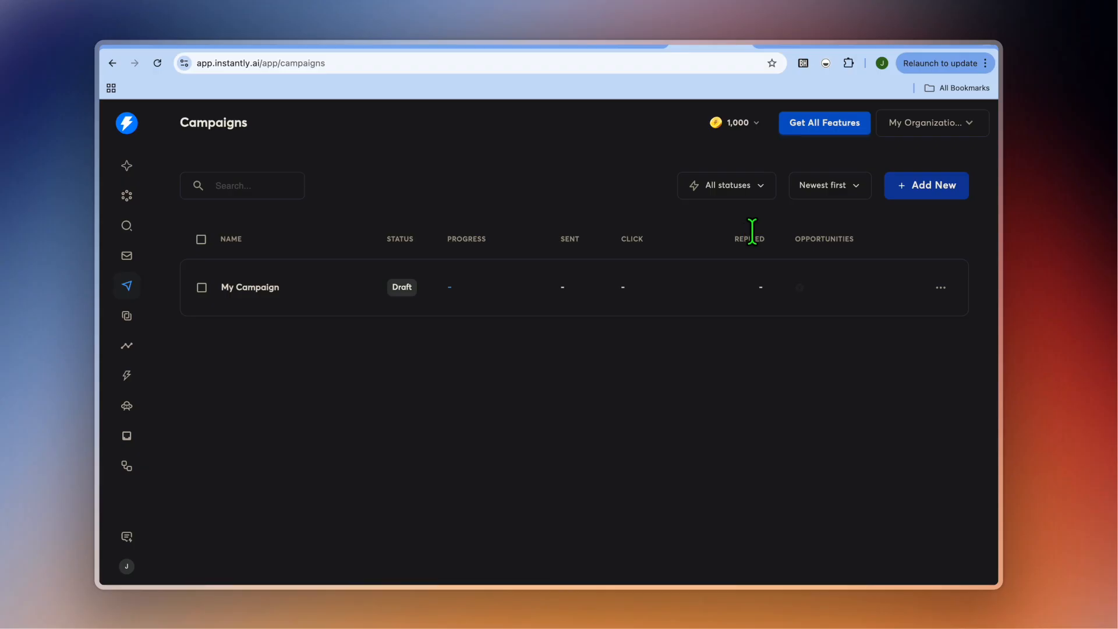
{"action": "left_click", "coordinate": [939, 192]}
{"action": "left_click", "coordinate": [544, 378]}
{"action": "left_click_drag", "start_coordinate": [543, 377], "coordinate": [373, 368]}
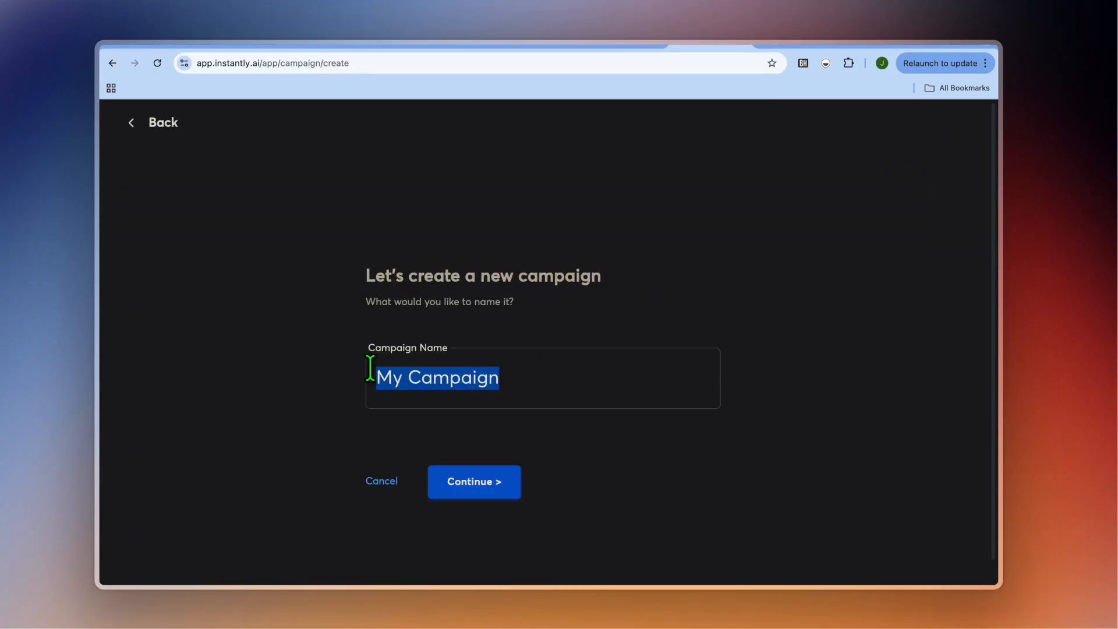
{"action": "type", "text": "miami"}
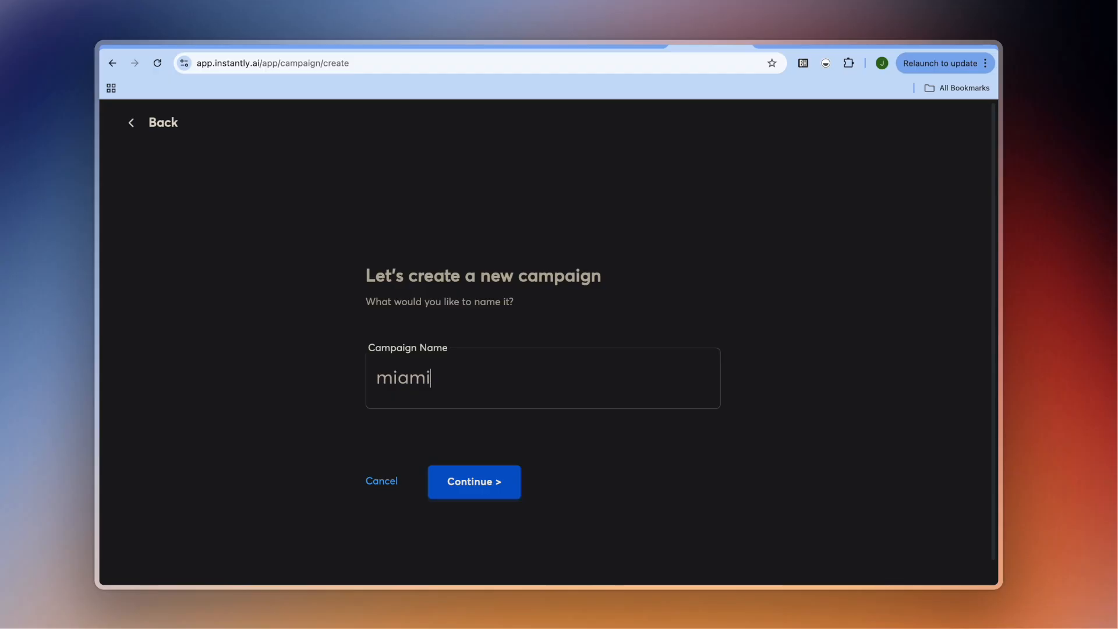
{"action": "type", "text": " spa"}
{"action": "left_click", "coordinate": [473, 483]}
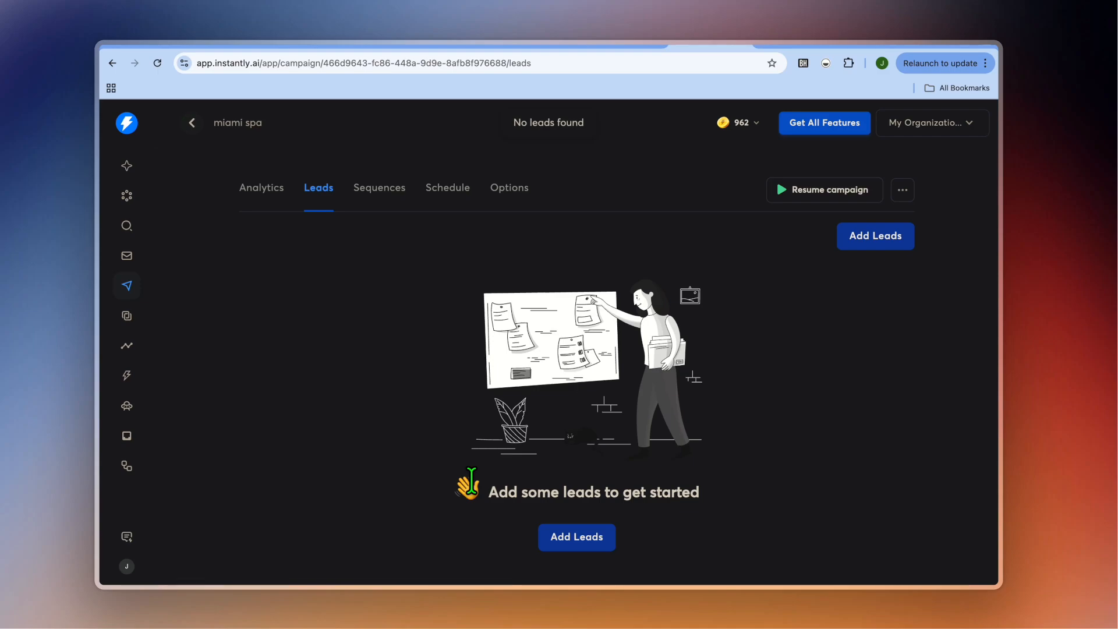
Start adding leads to the campaign from Supersearch and select all results in the saved Miami lead list.
{"action": "left_click", "coordinate": [595, 536]}
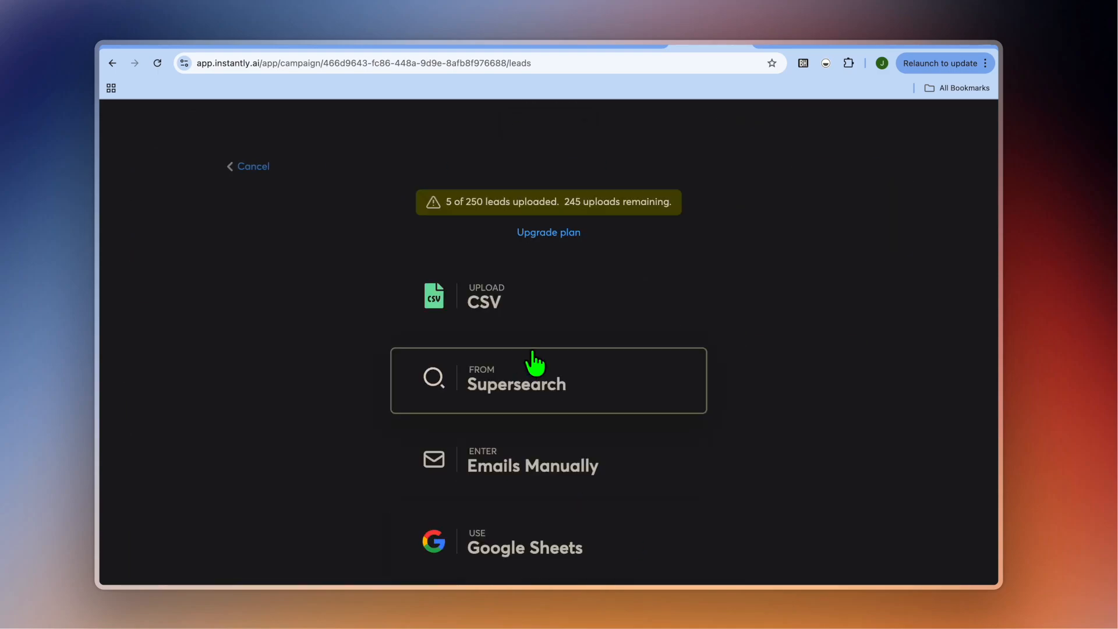
{"action": "left_click", "coordinate": [558, 386]}
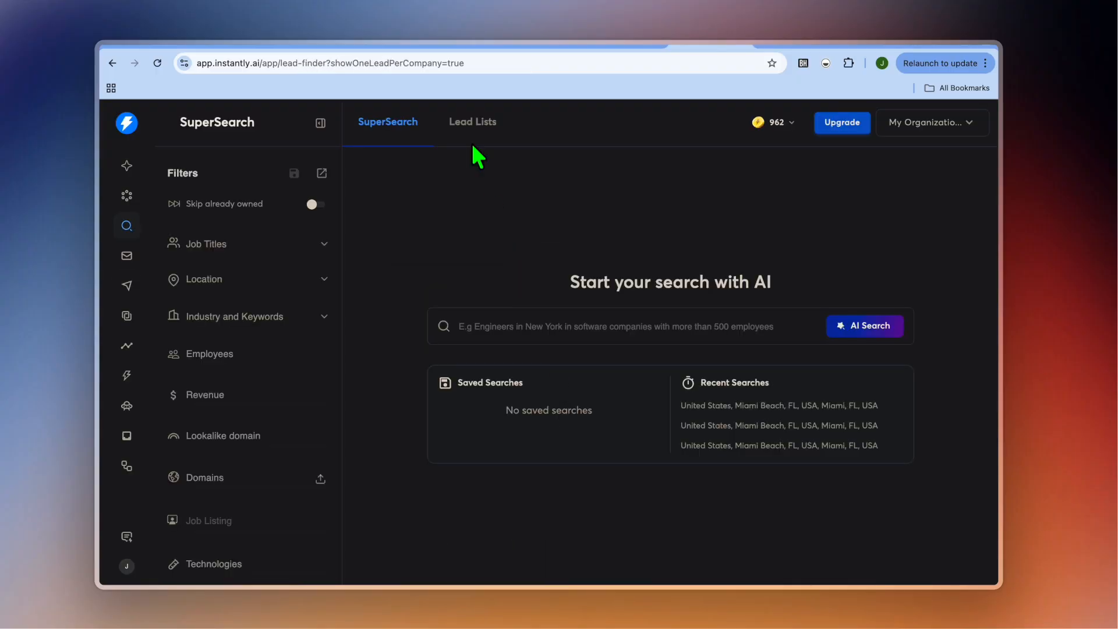
{"action": "left_click", "coordinate": [463, 123]}
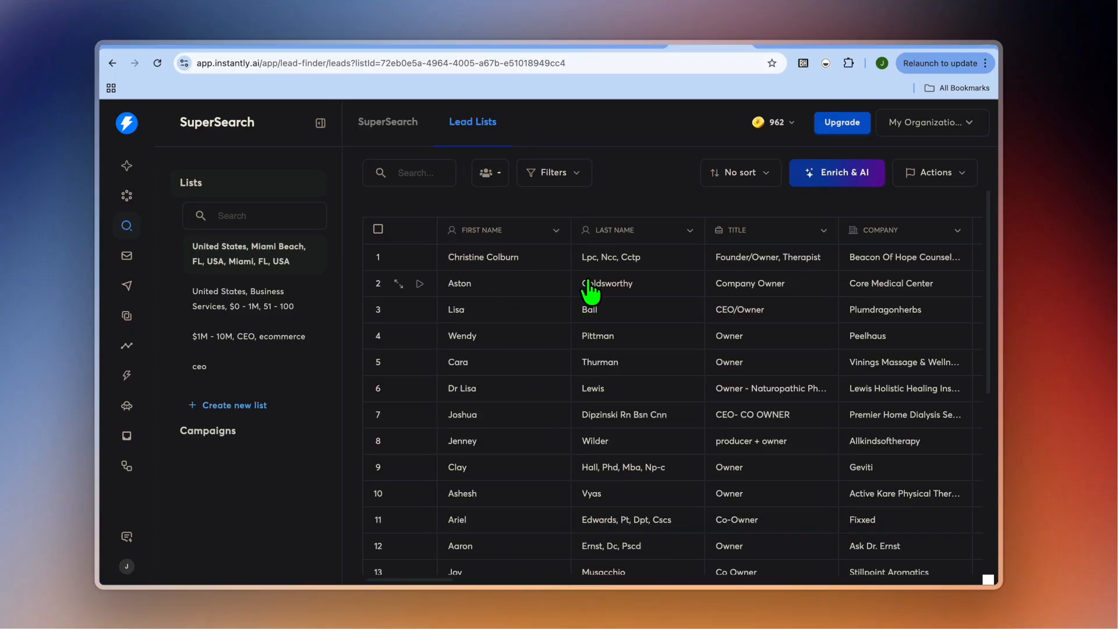
{"action": "left_click", "coordinate": [378, 229]}
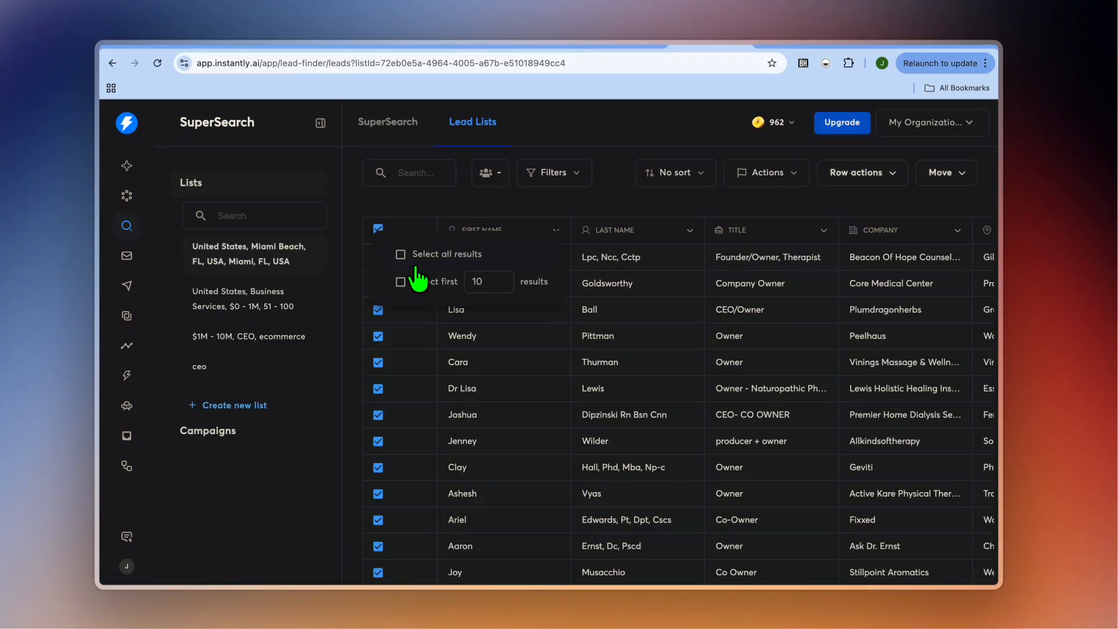
{"action": "left_click", "coordinate": [400, 255]}
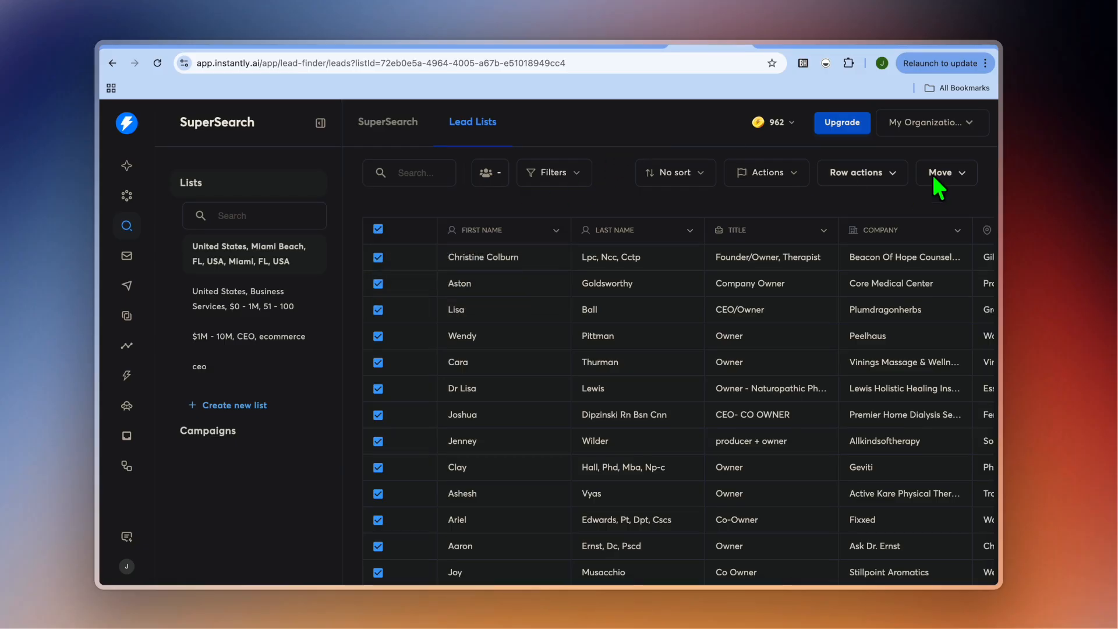
Copy the selected leads to the miami spa campaign, keeping the interest status reset and duplicate check enabled.
{"action": "left_click", "coordinate": [951, 173]}
{"action": "left_click", "coordinate": [923, 205]}
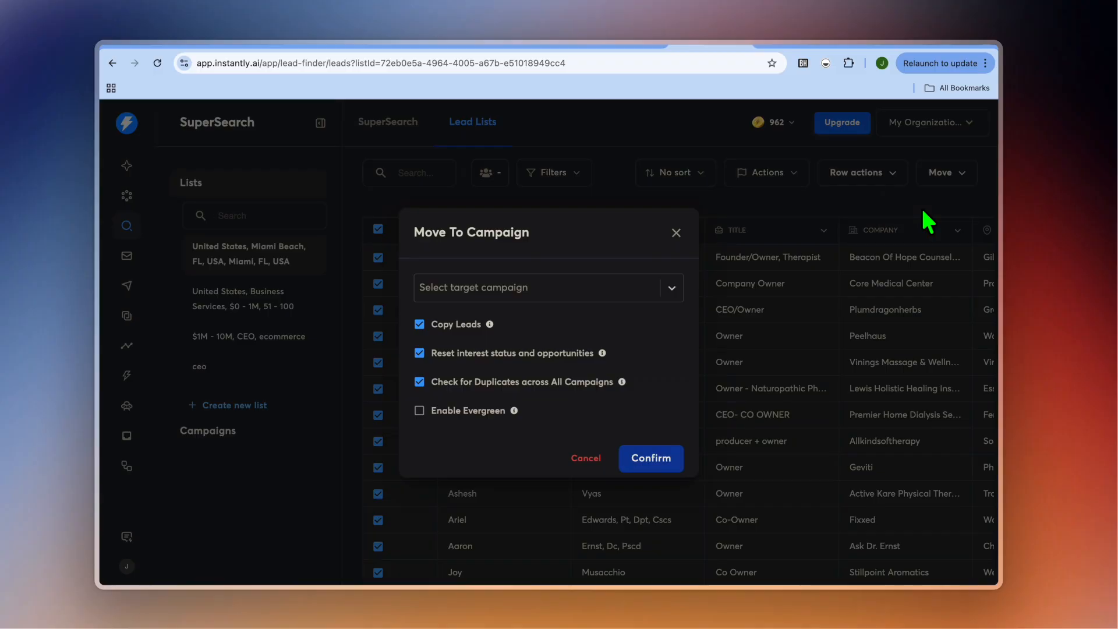
{"action": "left_click", "coordinate": [626, 290]}
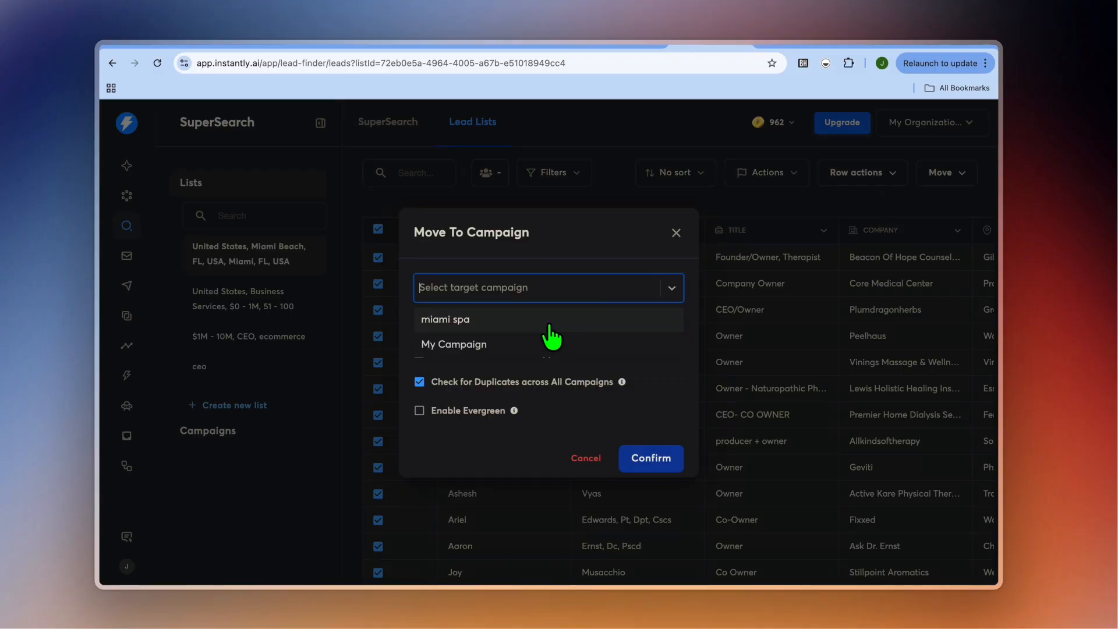
{"action": "left_click", "coordinate": [549, 326]}
{"action": "left_click", "coordinate": [660, 462]}
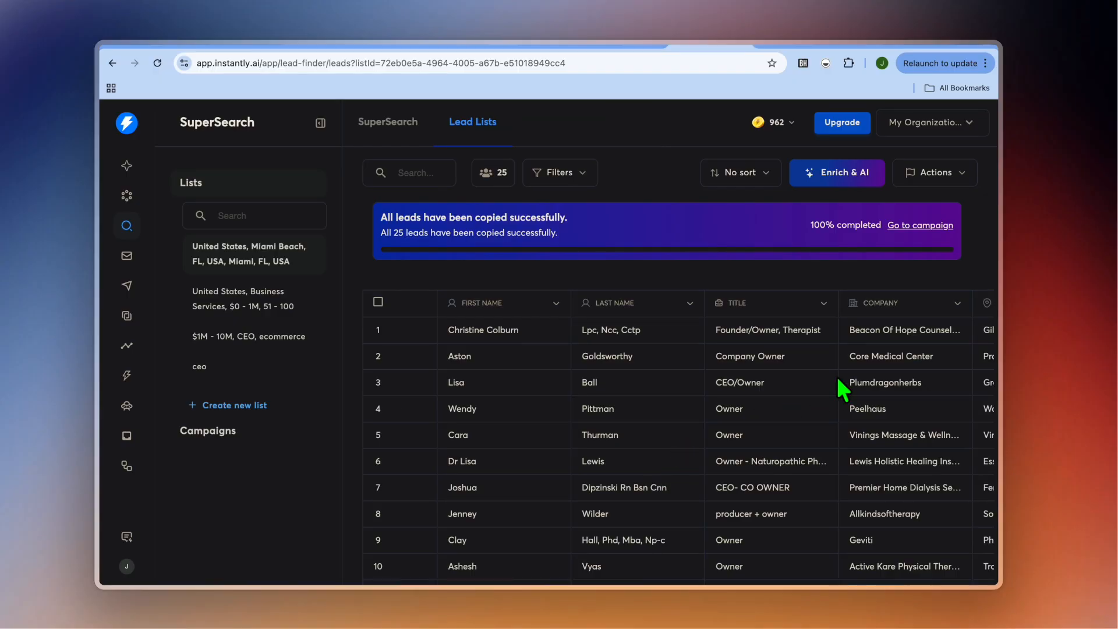
Check the lead list's available actions and view the leads in the miami spa campaign.
{"action": "left_click", "coordinate": [949, 174]}
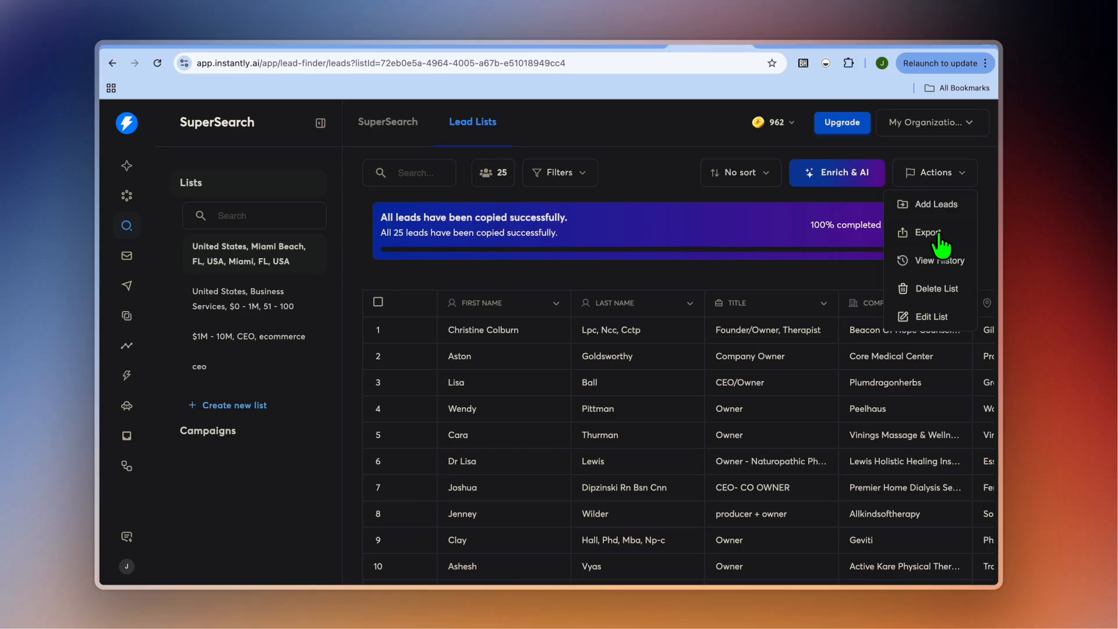
{"action": "left_click", "coordinate": [916, 157]}
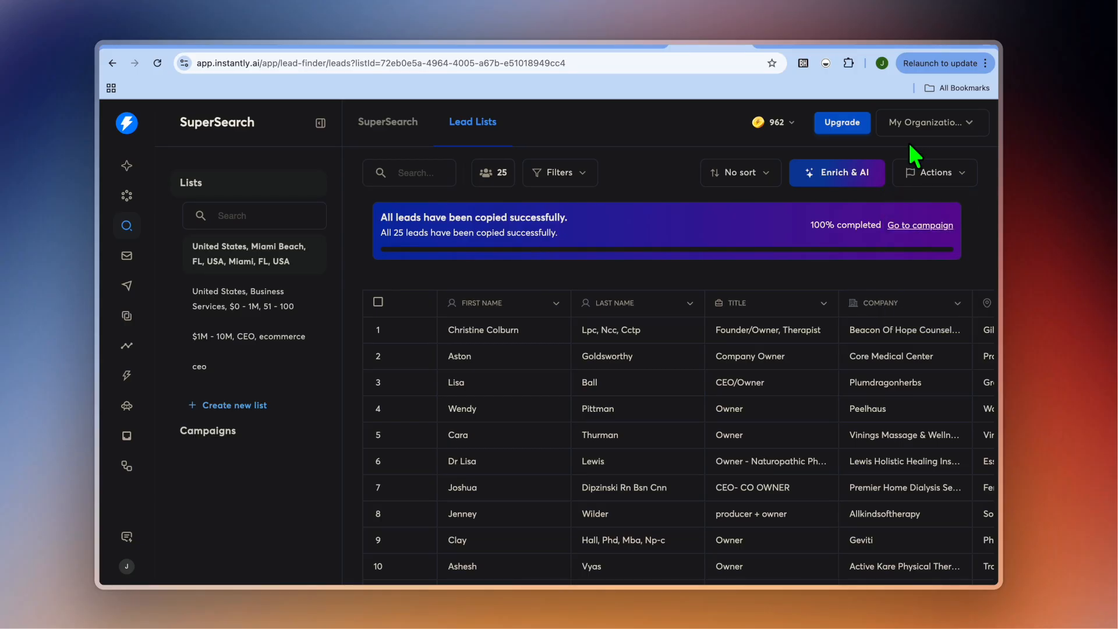
{"action": "left_click", "coordinate": [918, 228]}
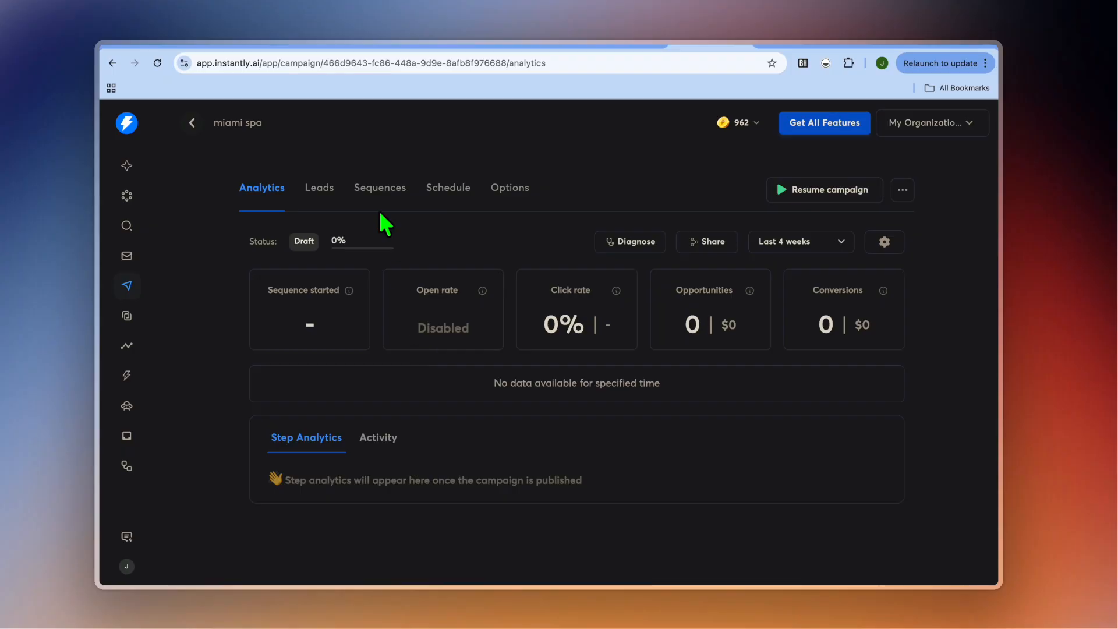
{"action": "left_click", "coordinate": [320, 195]}
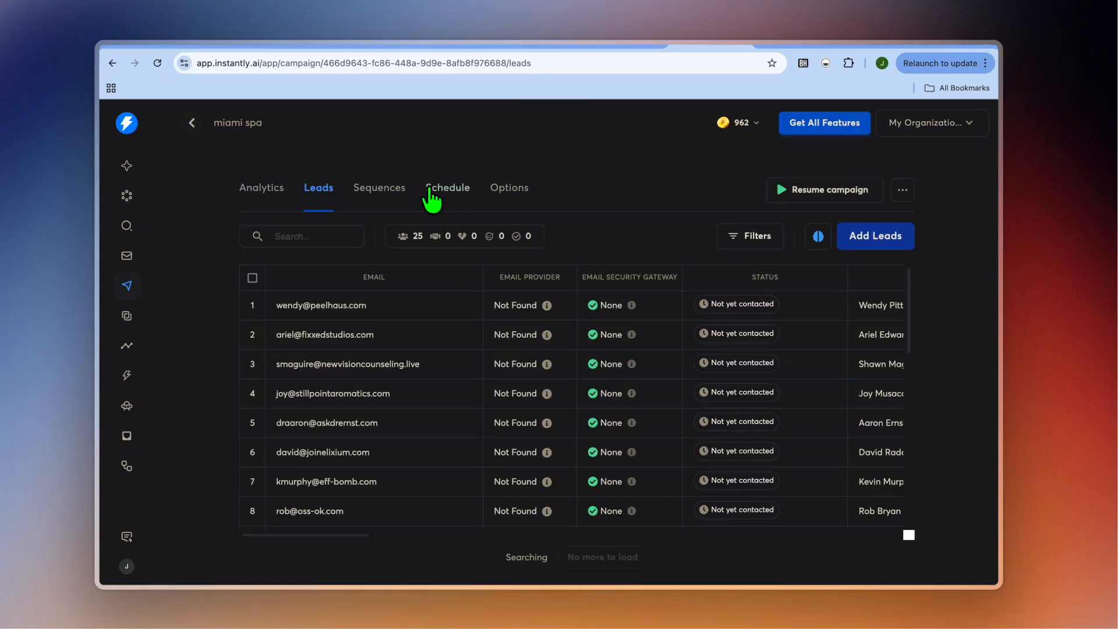
Fill the Step 1 email of the campaign's sequence with the "{{firstName}} - quick question" template.
{"action": "left_click", "coordinate": [382, 194]}
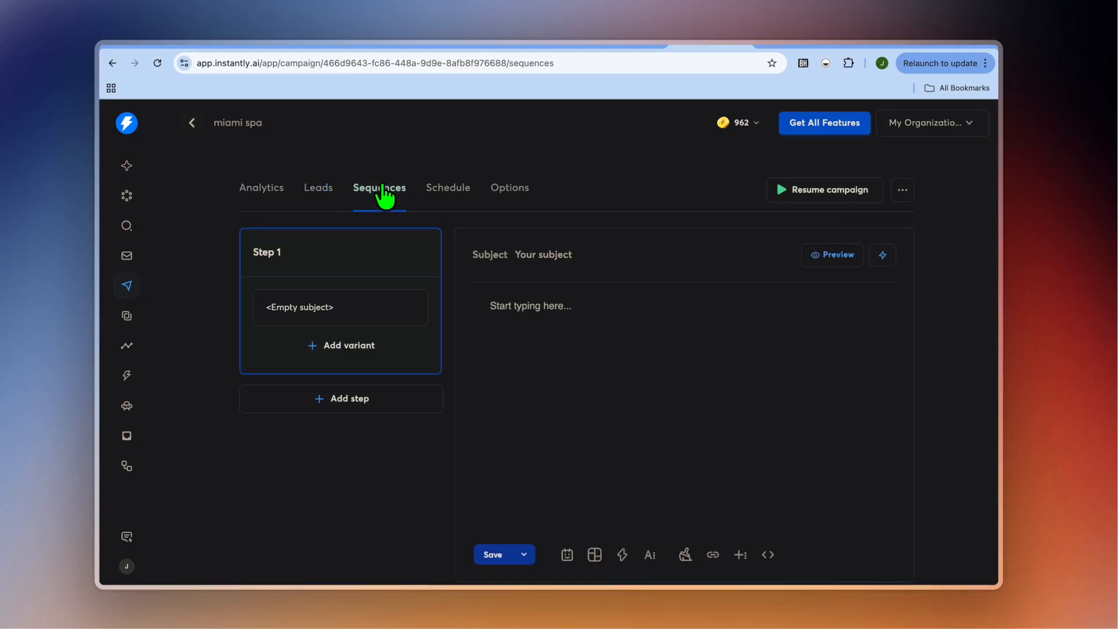
{"action": "scroll", "coordinate": [529, 308], "scroll_direction": "down", "scroll_amount": 1}
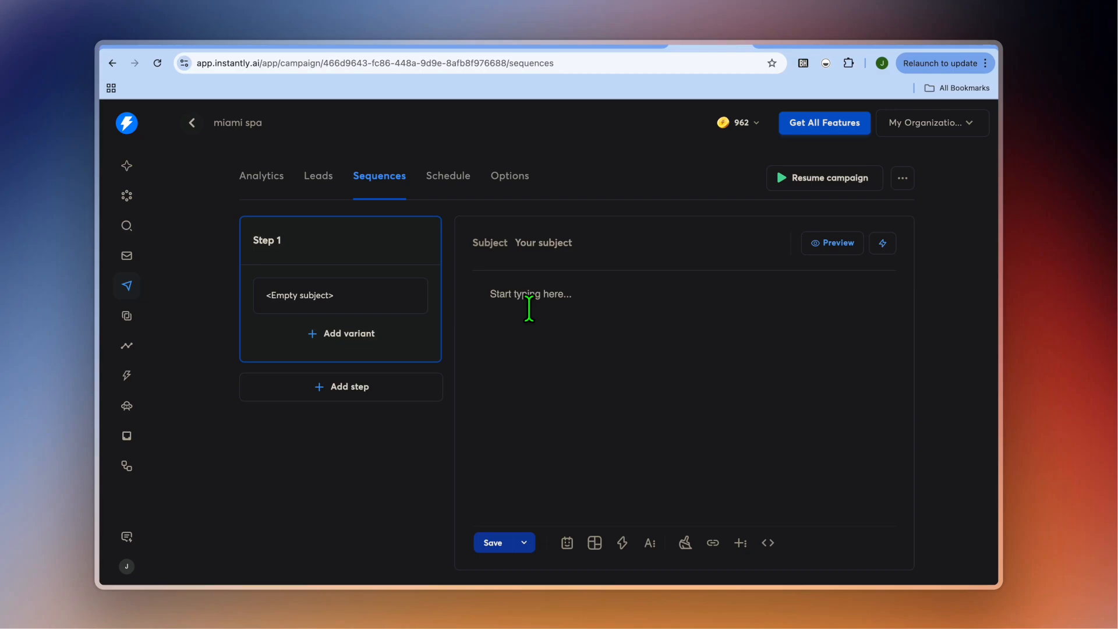
{"action": "left_click", "coordinate": [551, 237]}
{"action": "left_click", "coordinate": [491, 304]}
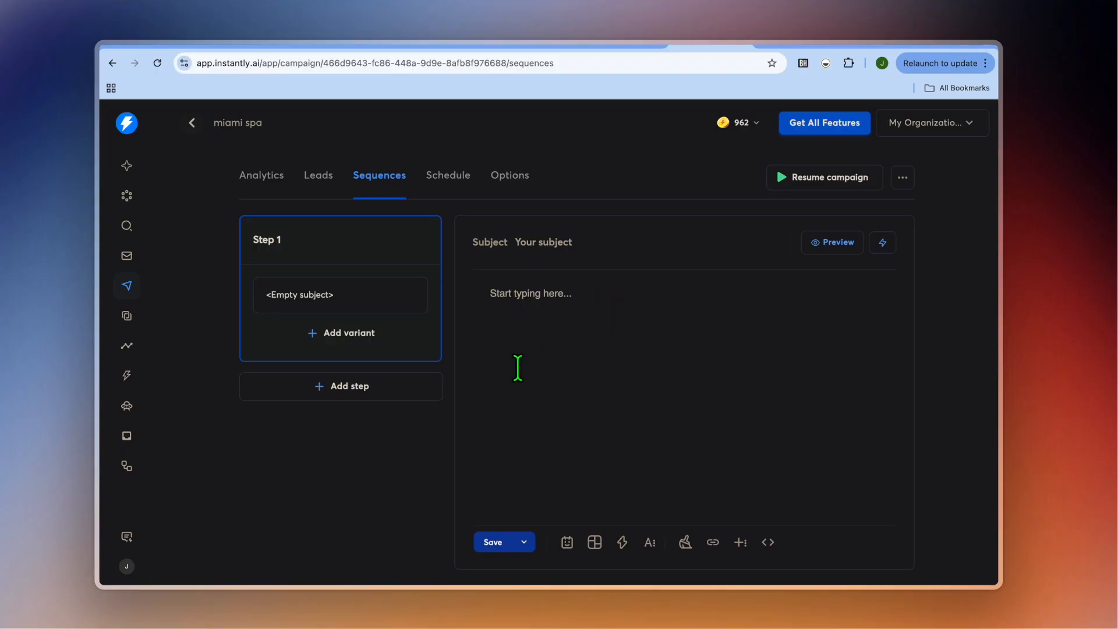
{"action": "left_click", "coordinate": [596, 547]}
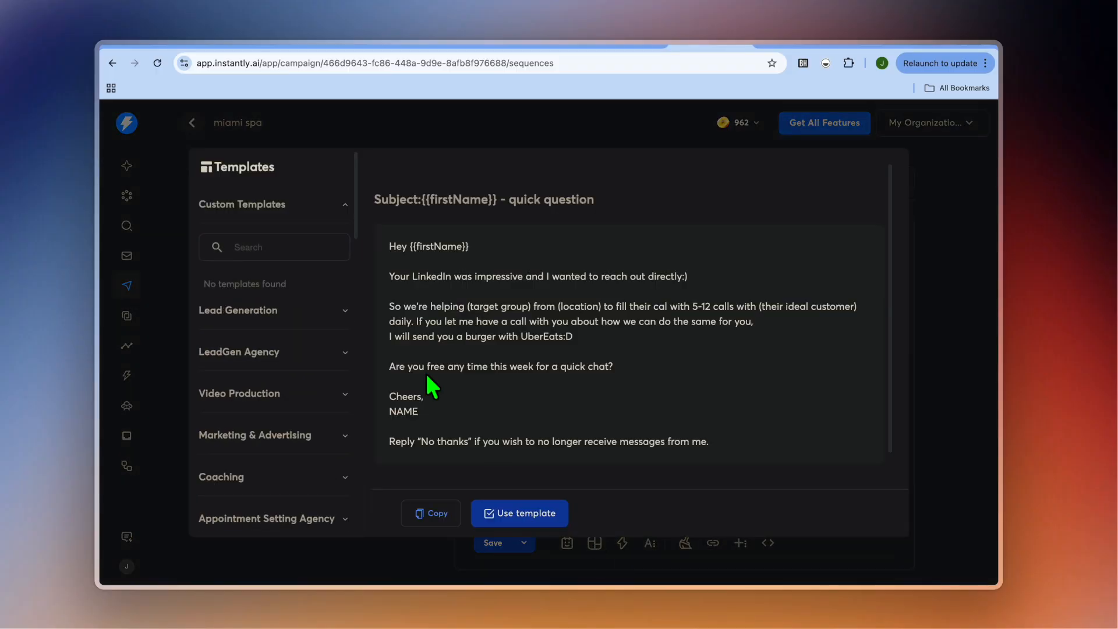
{"action": "scroll", "coordinate": [299, 369], "scroll_direction": "down", "scroll_amount": 5}
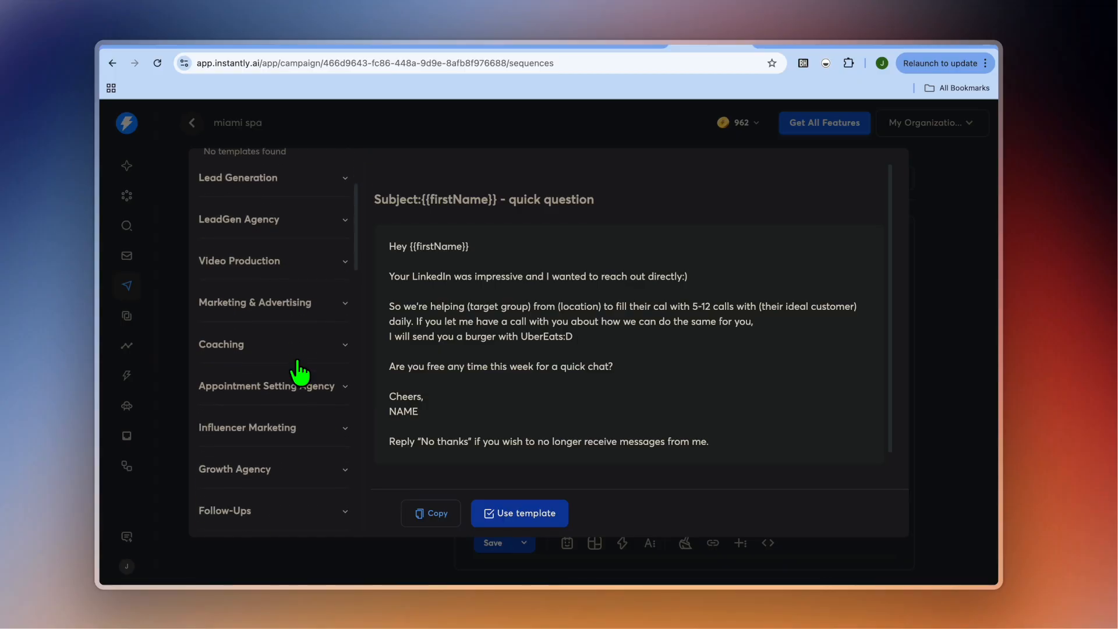
{"action": "scroll", "coordinate": [274, 348], "scroll_direction": "down", "scroll_amount": 7}
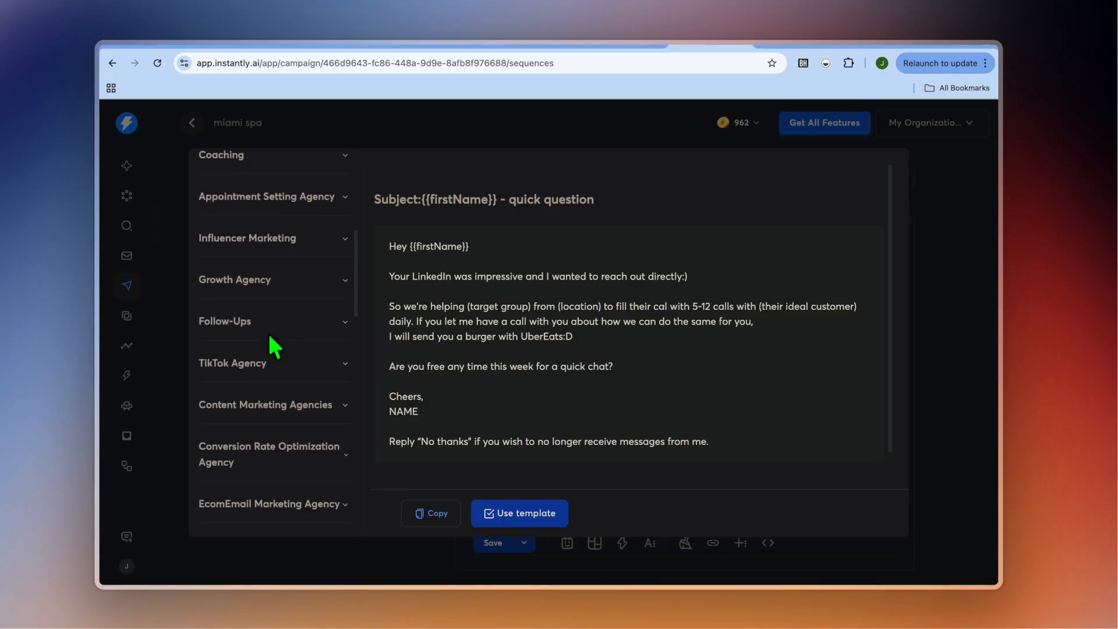
{"action": "scroll", "coordinate": [275, 349], "scroll_direction": "up", "scroll_amount": 12}
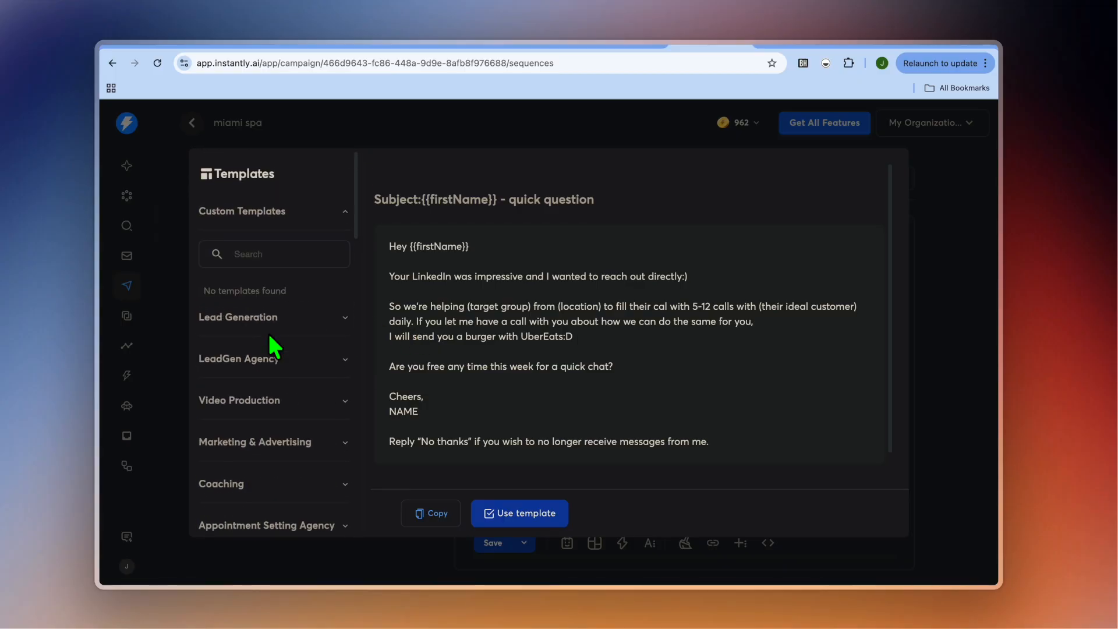
{"action": "left_click", "coordinate": [326, 317]}
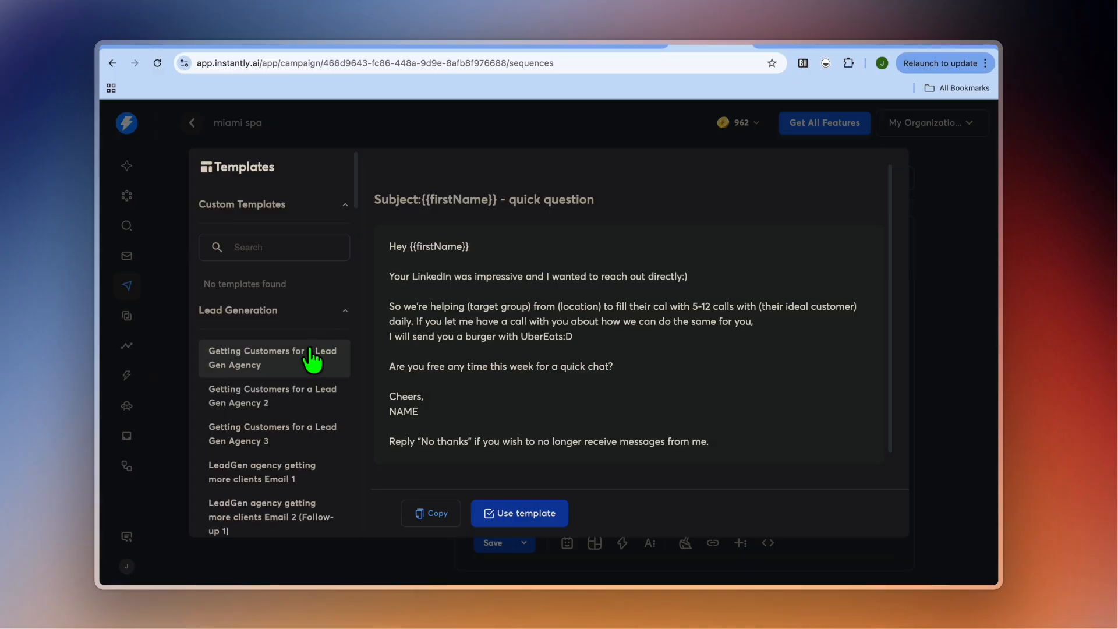
{"action": "left_click", "coordinate": [540, 516]}
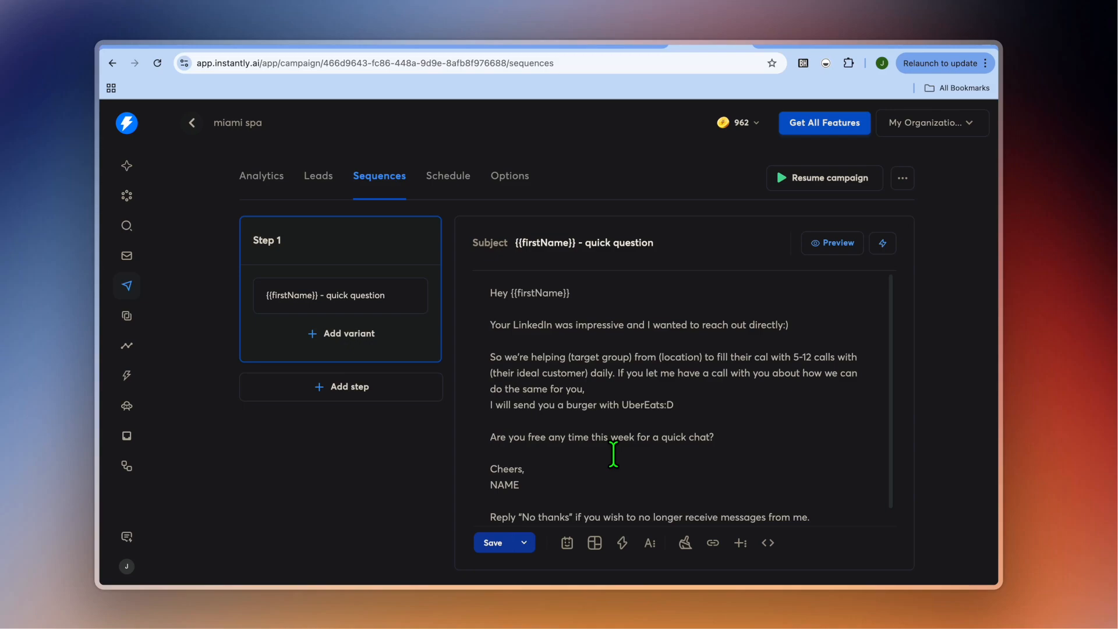
Look through the personalization variables and AI writing tools available for the Step 1 email body.
{"action": "left_click", "coordinate": [622, 543]}
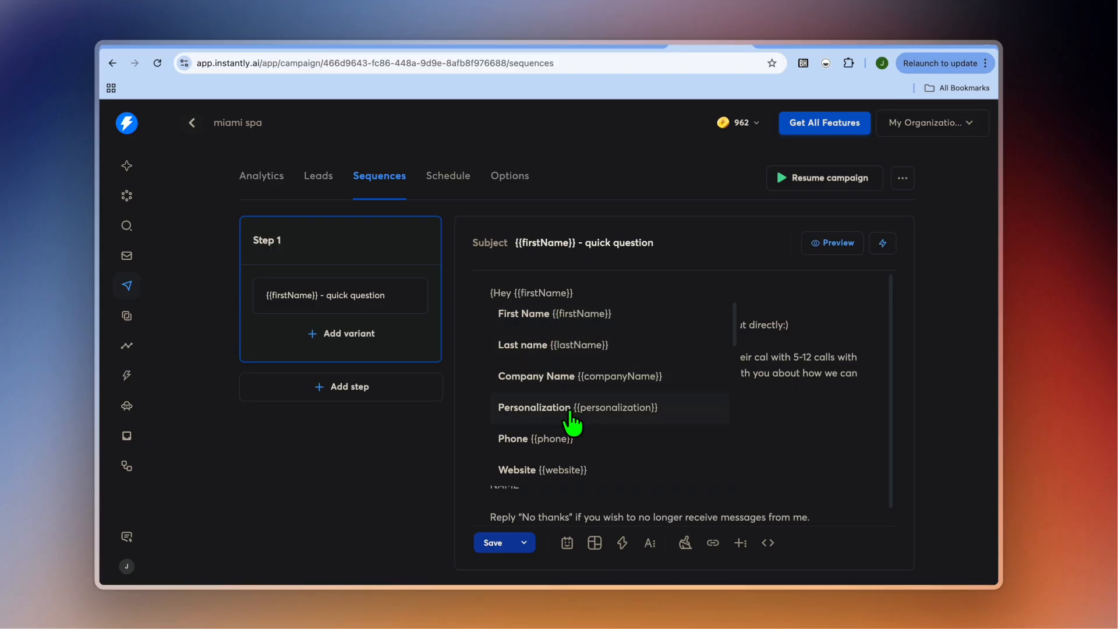
{"action": "scroll", "coordinate": [559, 460], "scroll_direction": "down", "scroll_amount": 1}
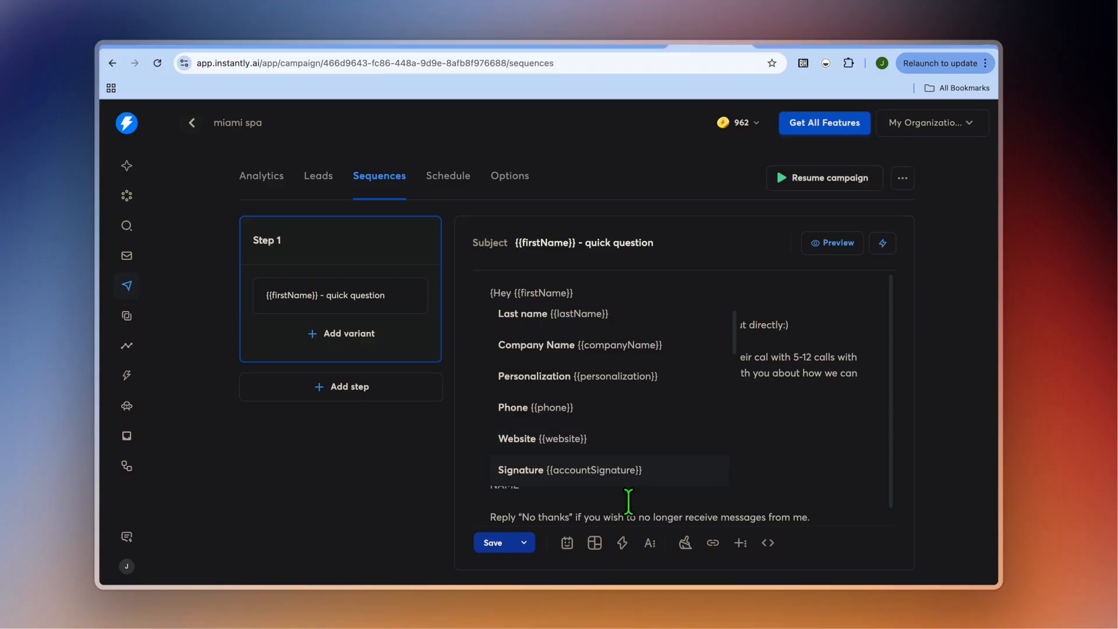
{"action": "left_click", "coordinate": [567, 544]}
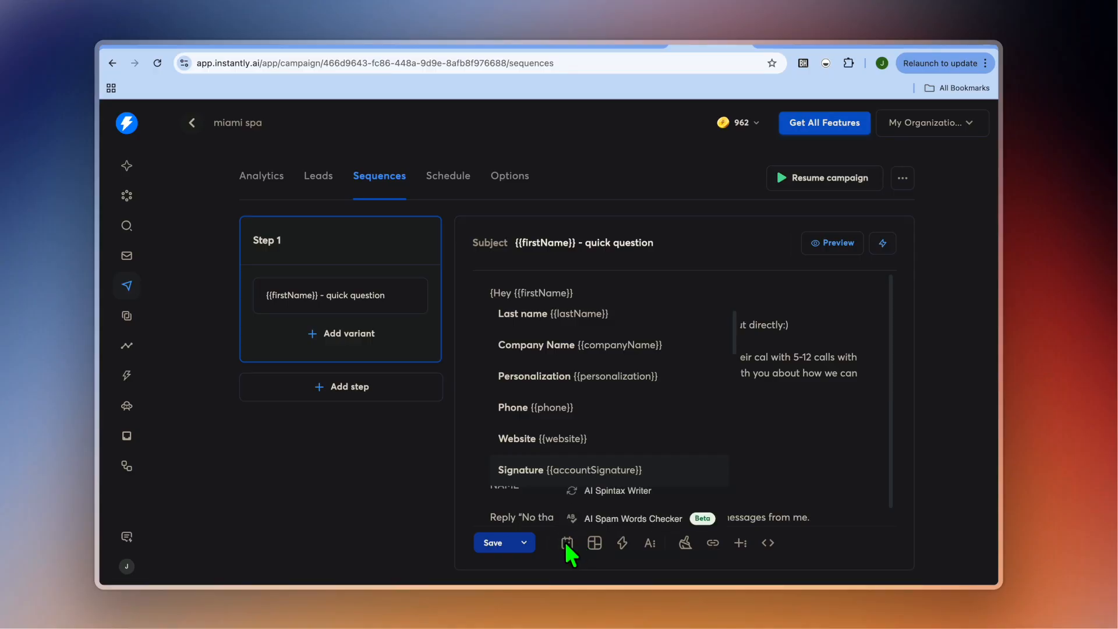
{"action": "left_click", "coordinate": [776, 435]}
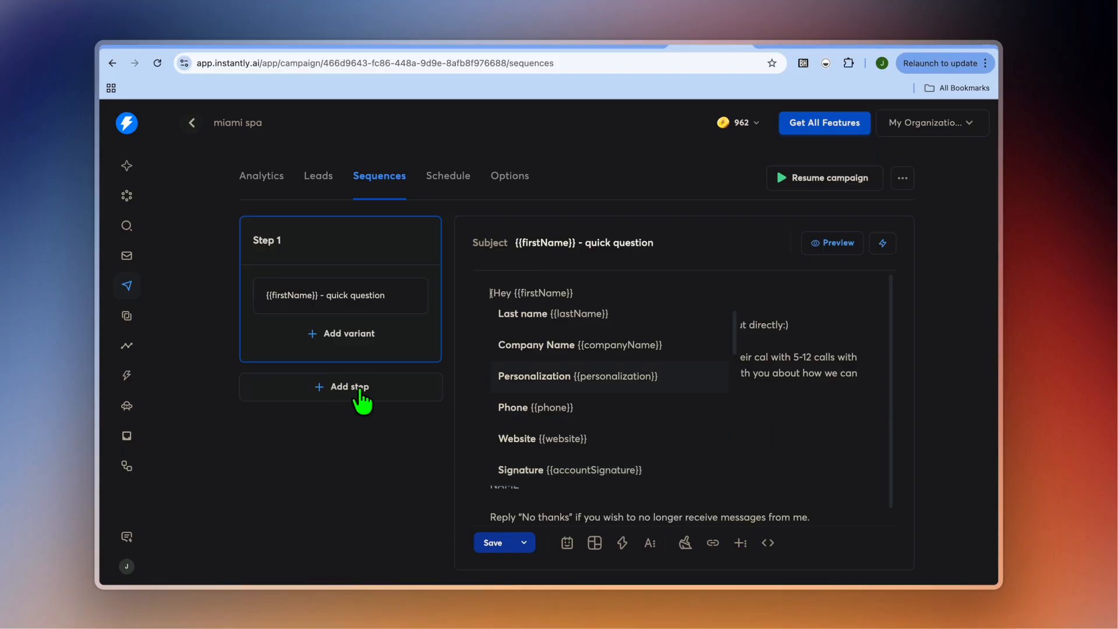
Add an empty second email step to the miami spa campaign's sequence, following the Step 1 email.
{"action": "left_click", "coordinate": [329, 387]}
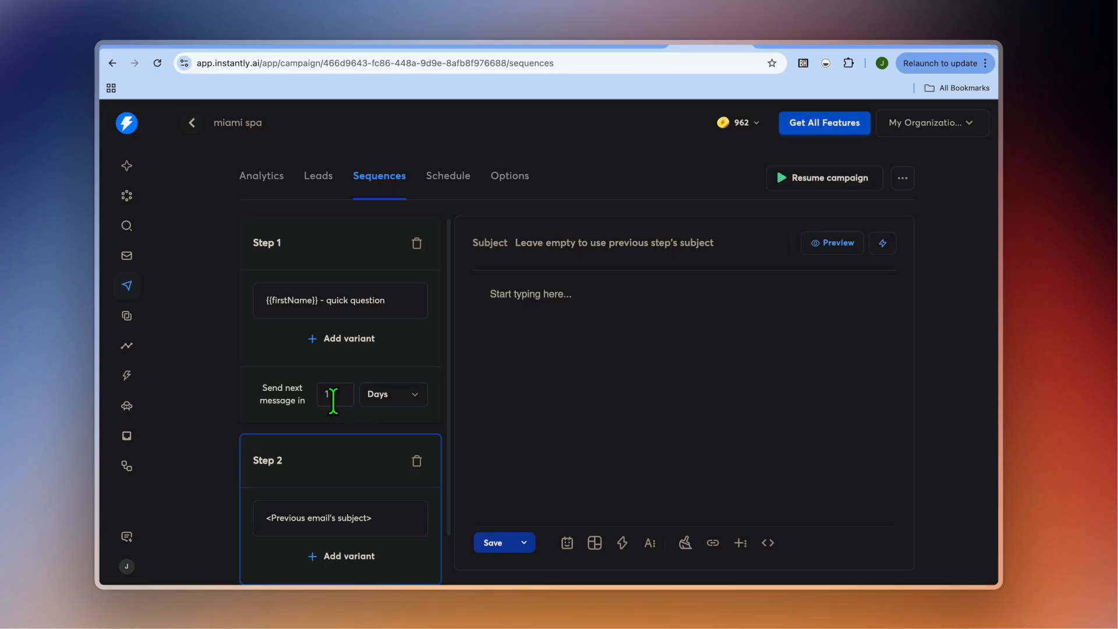
{"action": "scroll", "coordinate": [333, 399], "scroll_direction": "down", "scroll_amount": 2}
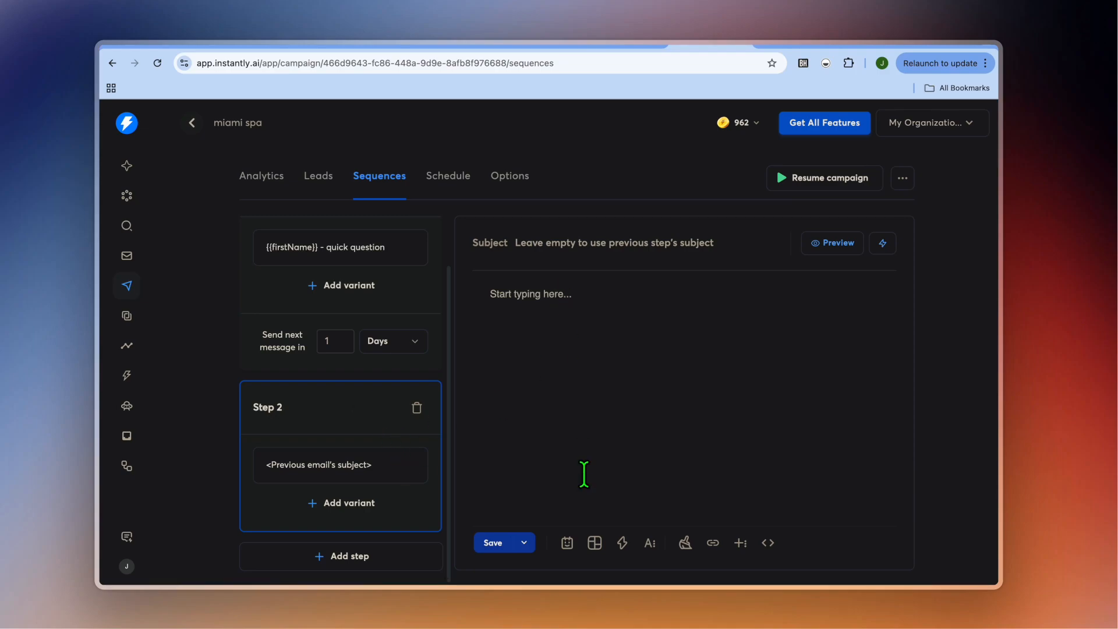
Review the campaign's sending schedule, including its start and end dates, sending hours, timezone and weekdays.
{"action": "left_click", "coordinate": [448, 176]}
{"action": "left_click", "coordinate": [649, 152]}
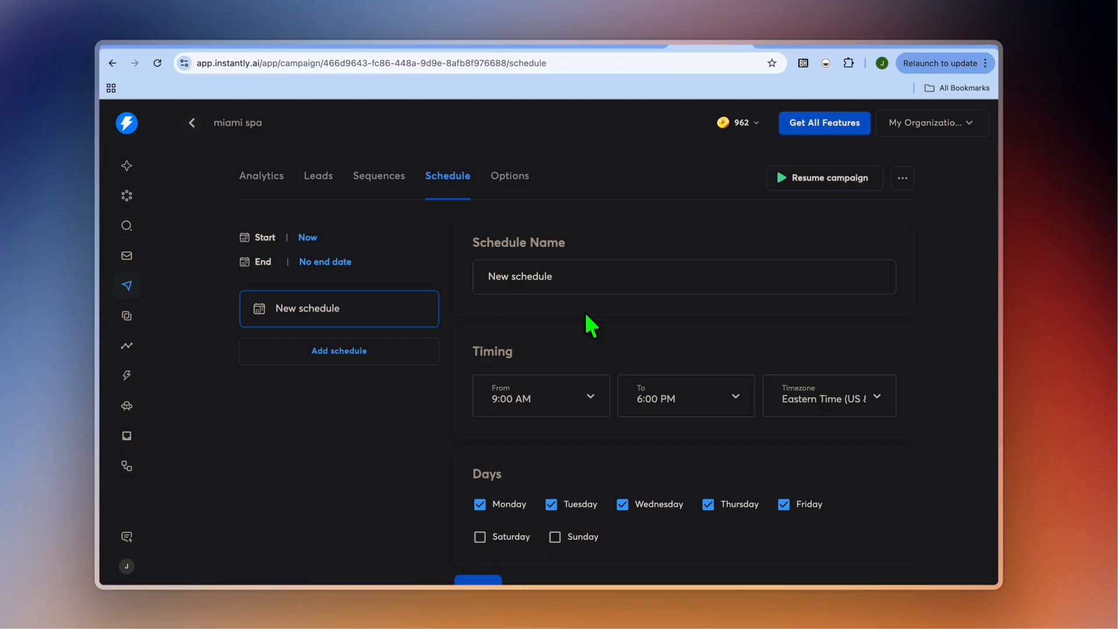
{"action": "scroll", "coordinate": [588, 321], "scroll_direction": "down", "scroll_amount": 1}
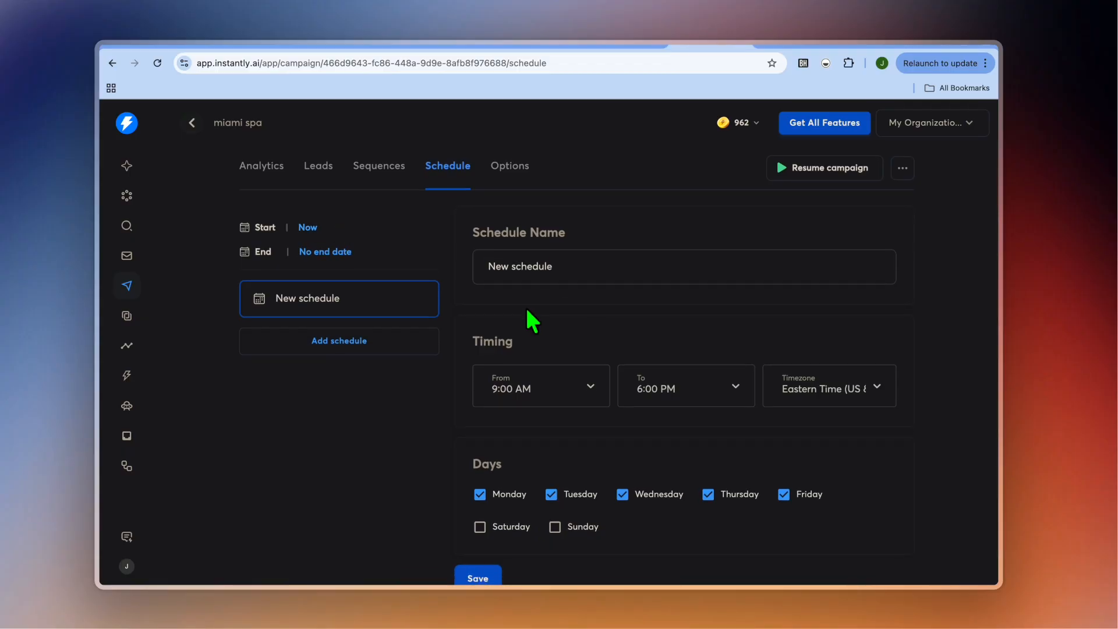
{"action": "scroll", "coordinate": [532, 319], "scroll_direction": "down", "scroll_amount": 2}
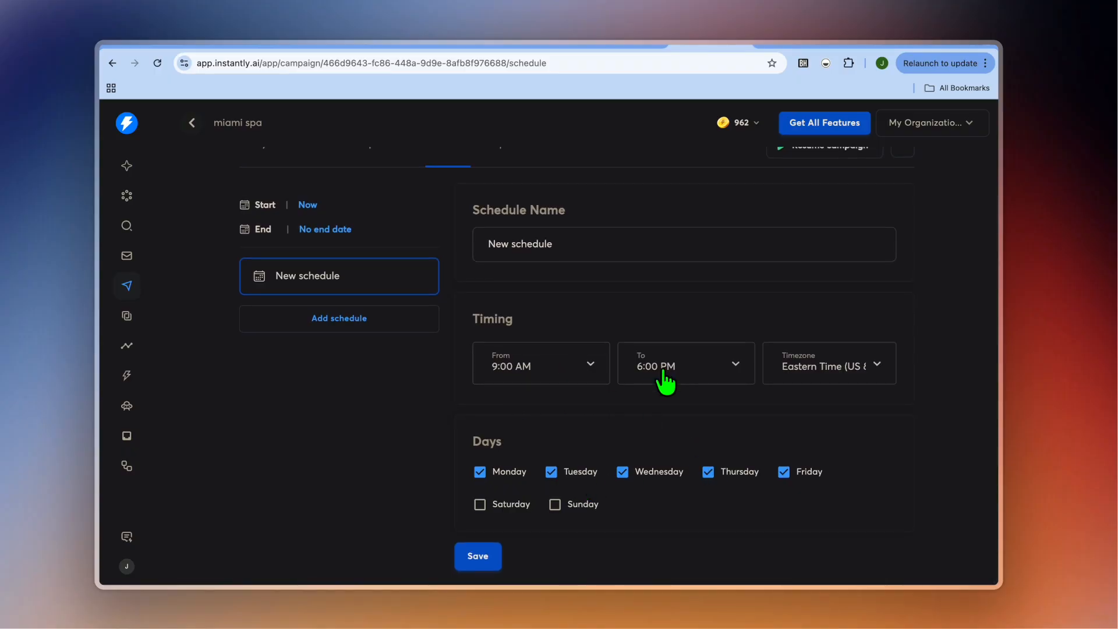
{"action": "scroll", "coordinate": [655, 376], "scroll_direction": "up", "scroll_amount": 2}
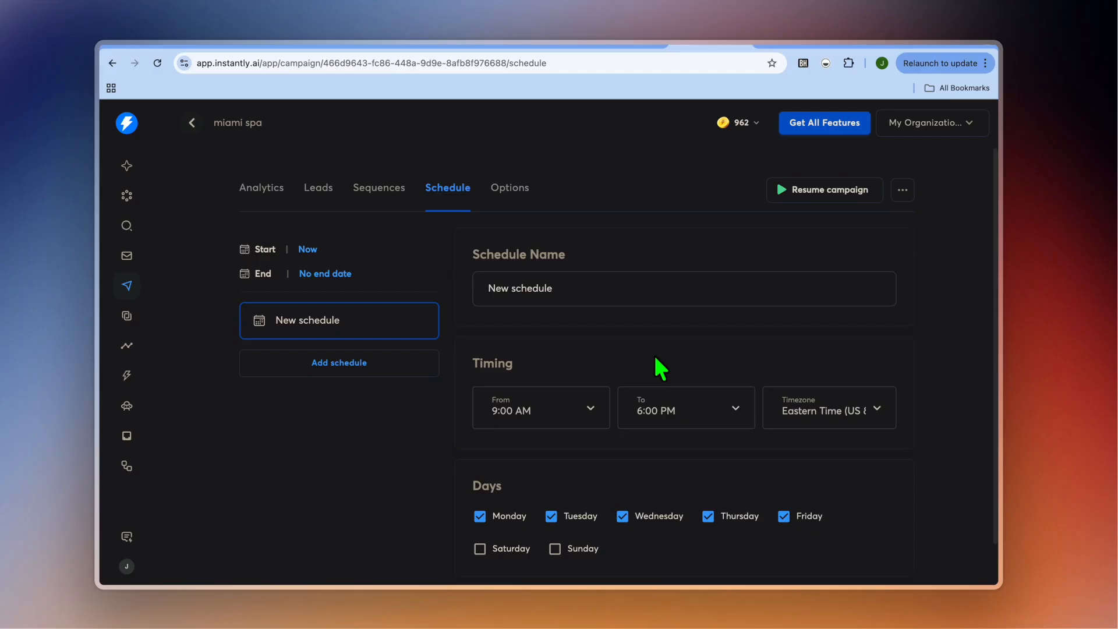
Review the campaign's options for sending accounts, stopping on reply, open tracking, delivery optimization and daily limit.
{"action": "left_click", "coordinate": [518, 194]}
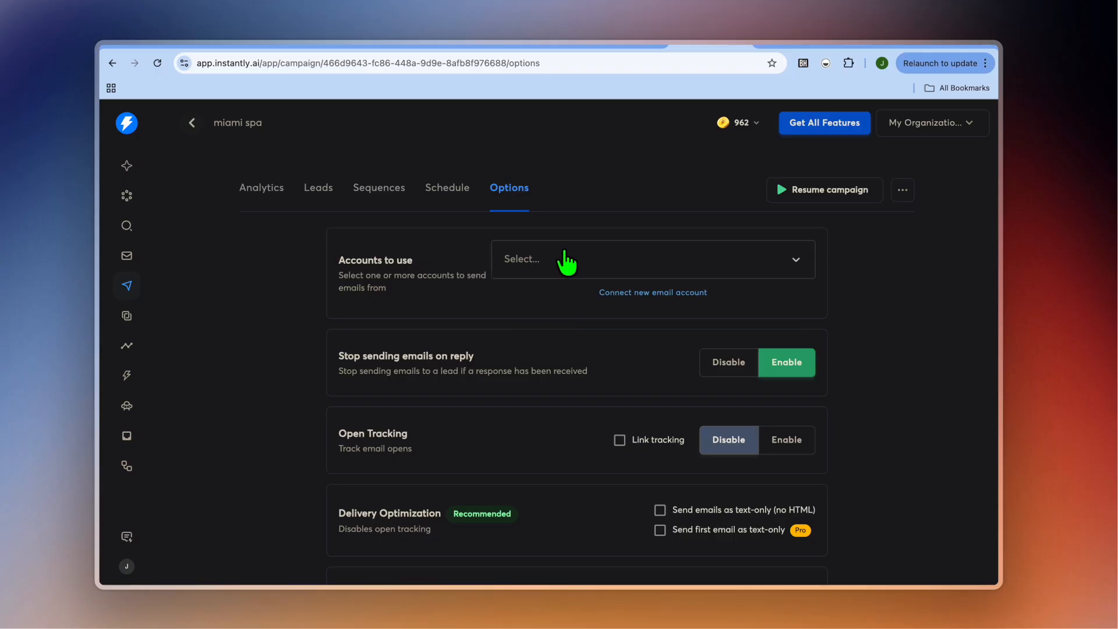
{"action": "scroll", "coordinate": [541, 358], "scroll_direction": "down", "scroll_amount": 1}
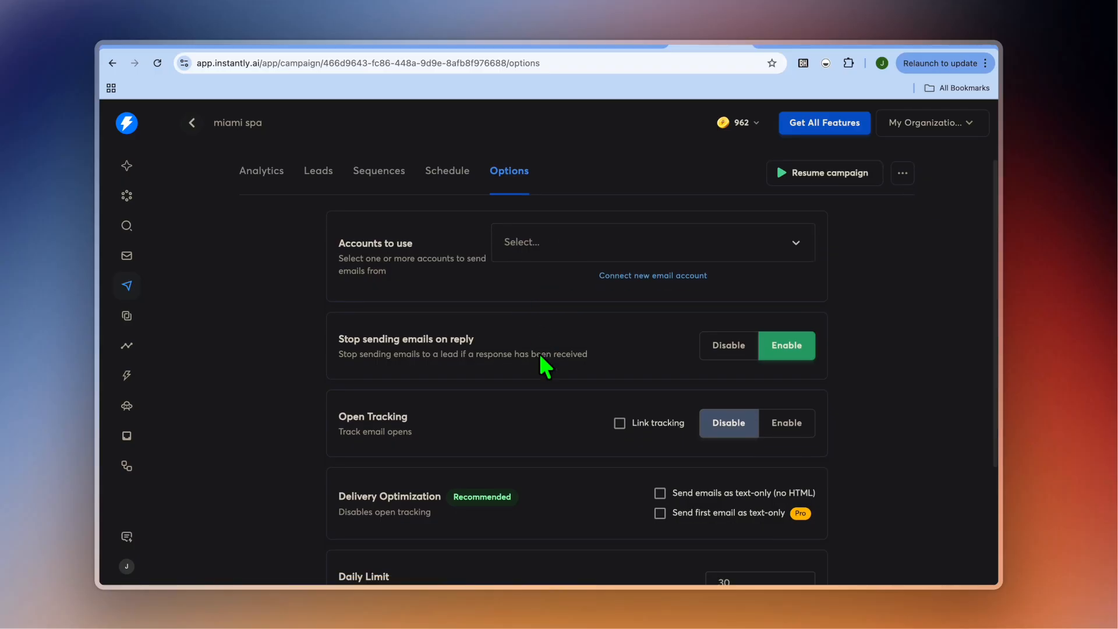
{"action": "scroll", "coordinate": [540, 355], "scroll_direction": "down", "scroll_amount": 3}
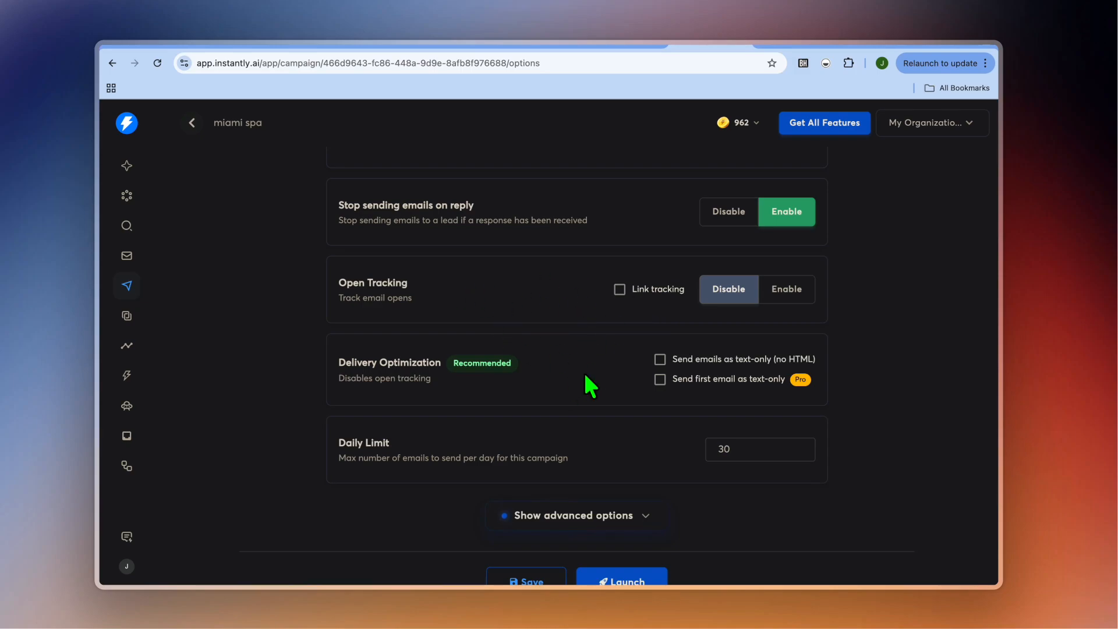
{"action": "scroll", "coordinate": [586, 382], "scroll_direction": "down", "scroll_amount": 1}
{"action": "scroll", "coordinate": [585, 379], "scroll_direction": "up", "scroll_amount": 4}
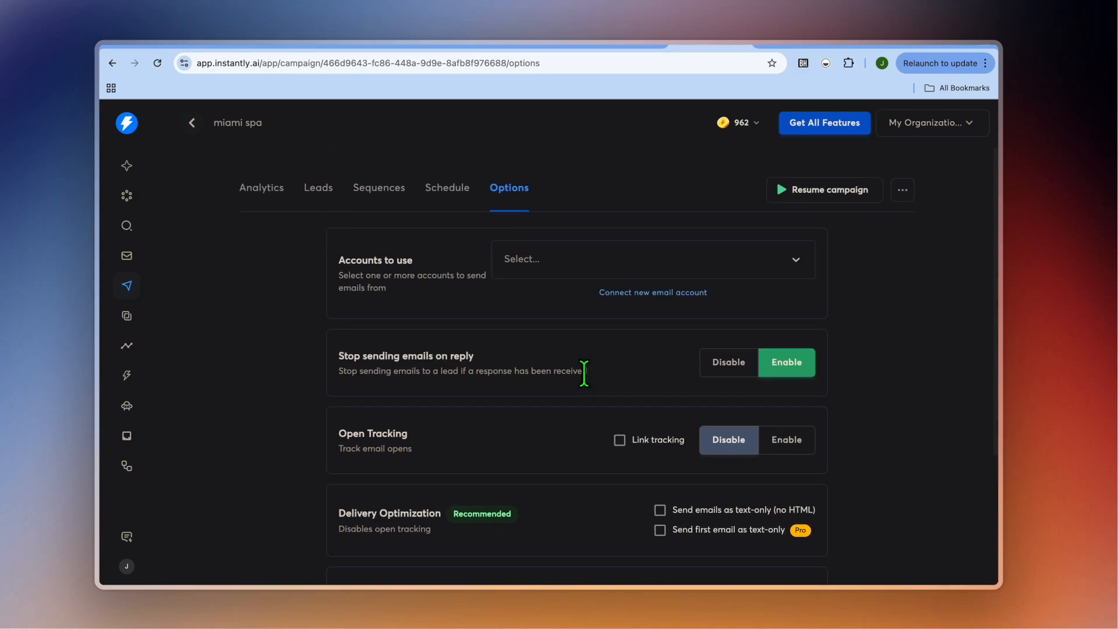